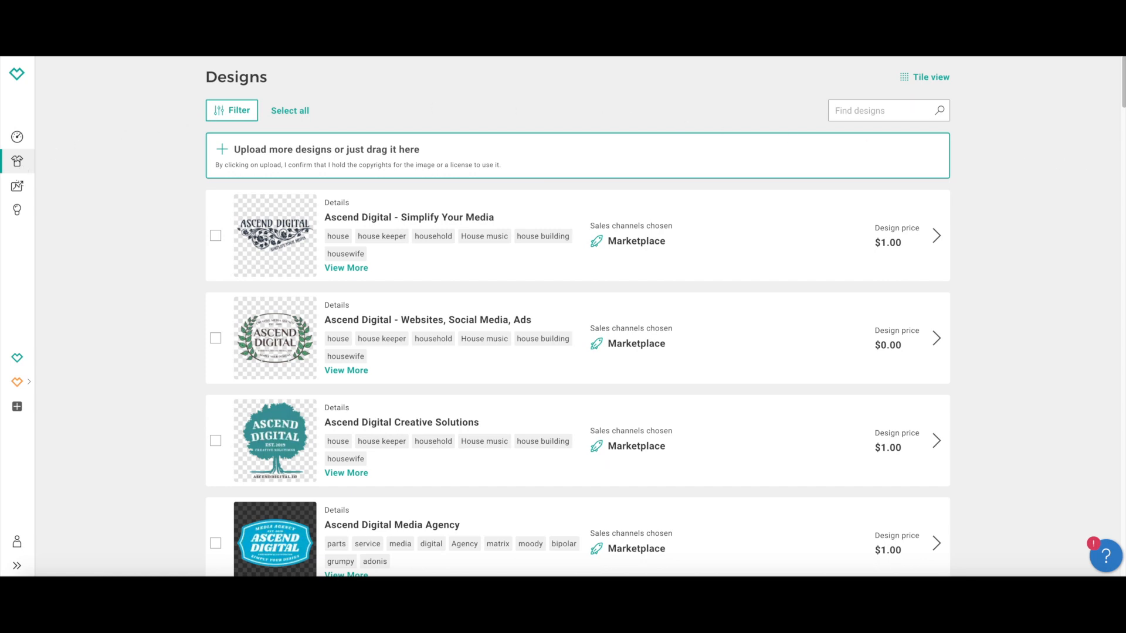
# Upload the pink elephant "5th grade teacher" design and choose the Spreadshirt Marketplace as its sales channel.
pyautogui.moveTo(1125, 206); pyautogui.dragTo(569, 205)
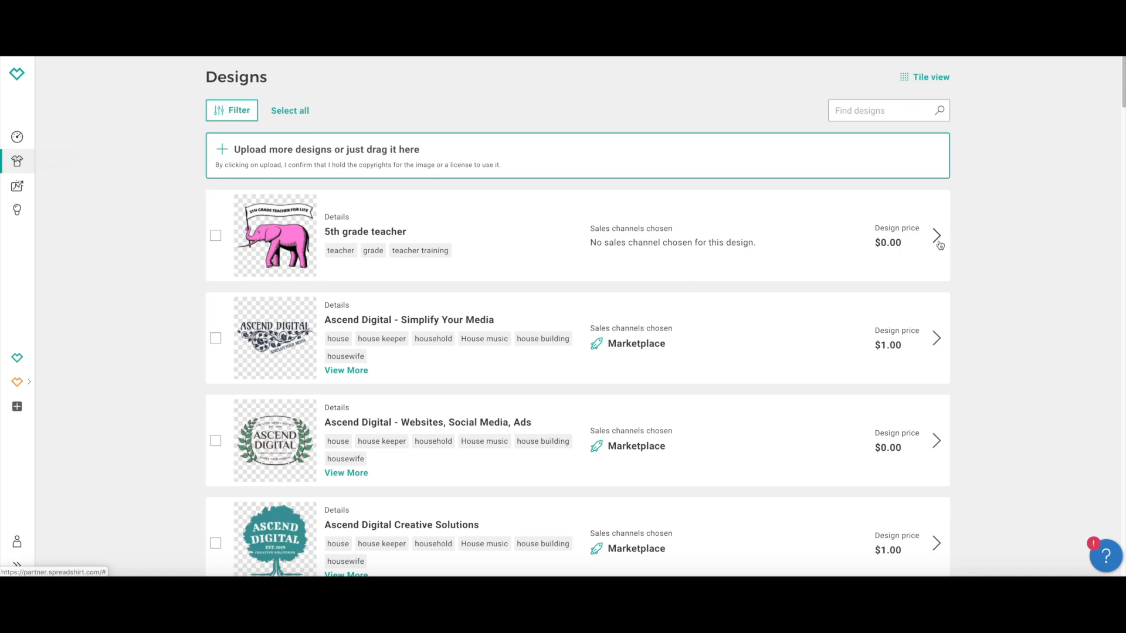
pyautogui.click(938, 240)
pyautogui.click(544, 227)
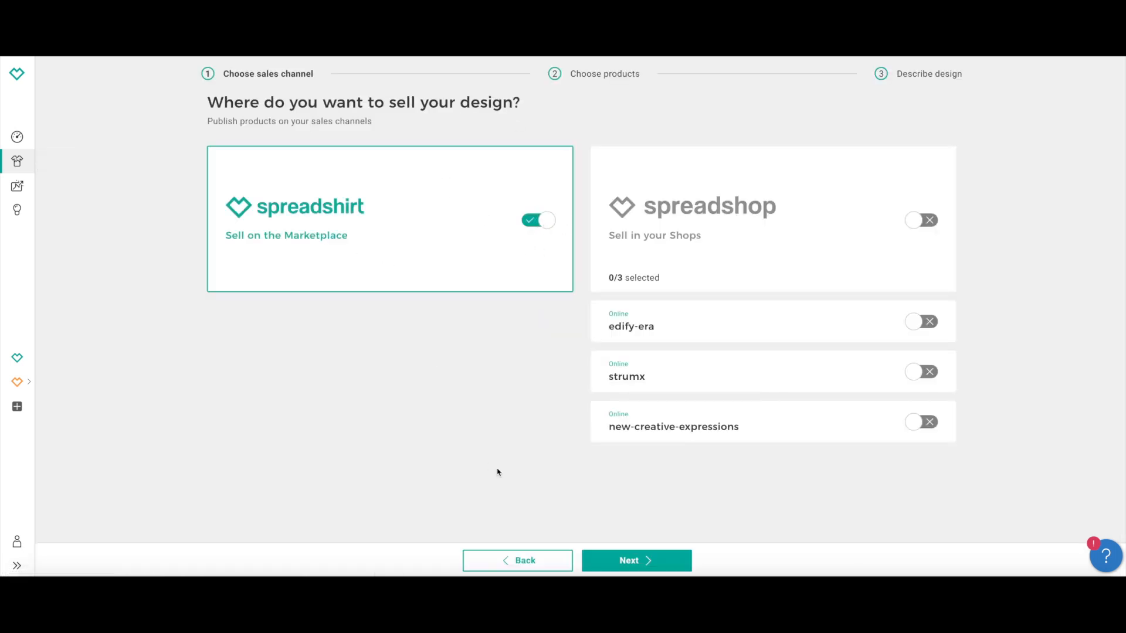
pyautogui.click(661, 563)
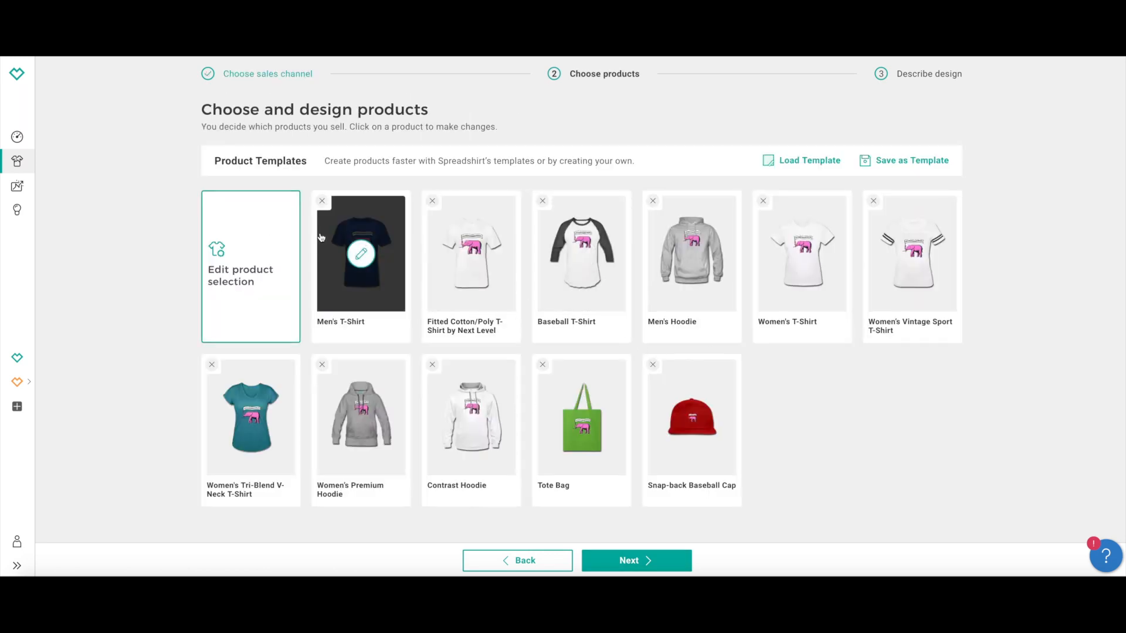
# Enlarge the design on the Men's T-Shirt to 84%, centre it vertically and apply the changes.
pyautogui.click(359, 255)
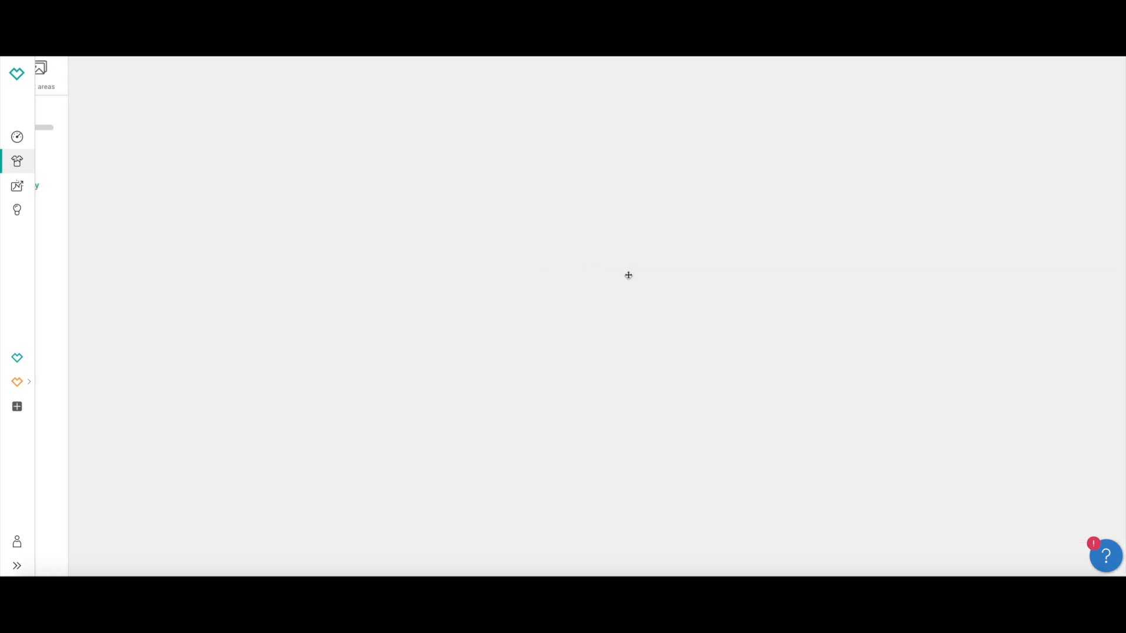
pyautogui.moveTo(154, 128); pyautogui.dragTo(172, 128)
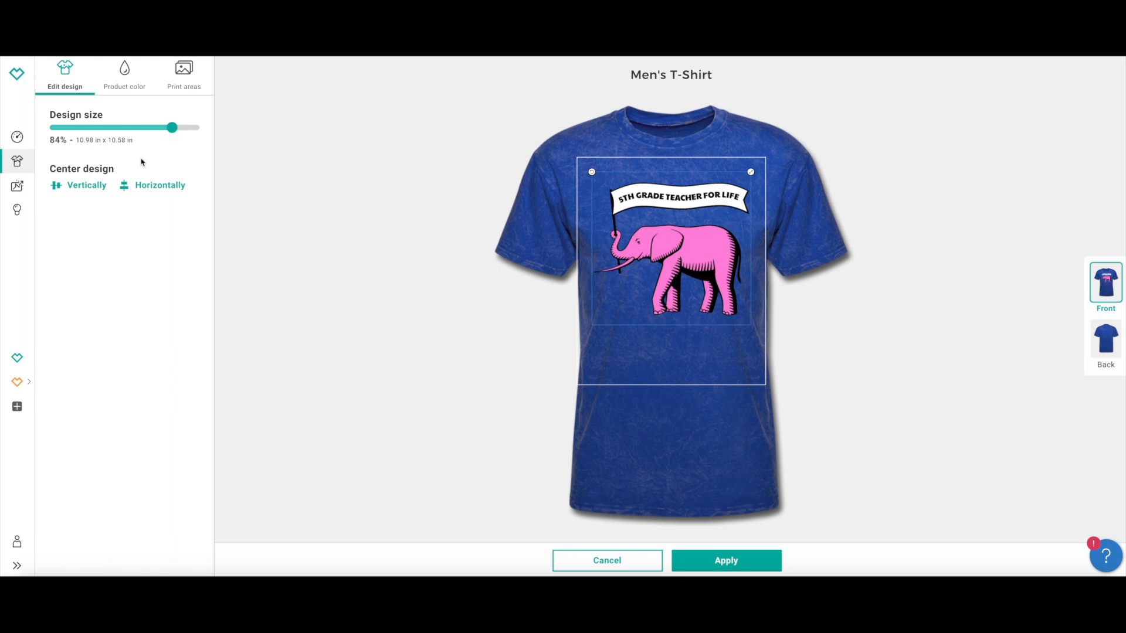
pyautogui.click(92, 187)
pyautogui.click(730, 562)
# On the Fitted Cotton/Poly T-Shirt, enlarge the design to 88%, move it up slightly, and apply black as the default display colour.
pyautogui.click(434, 290)
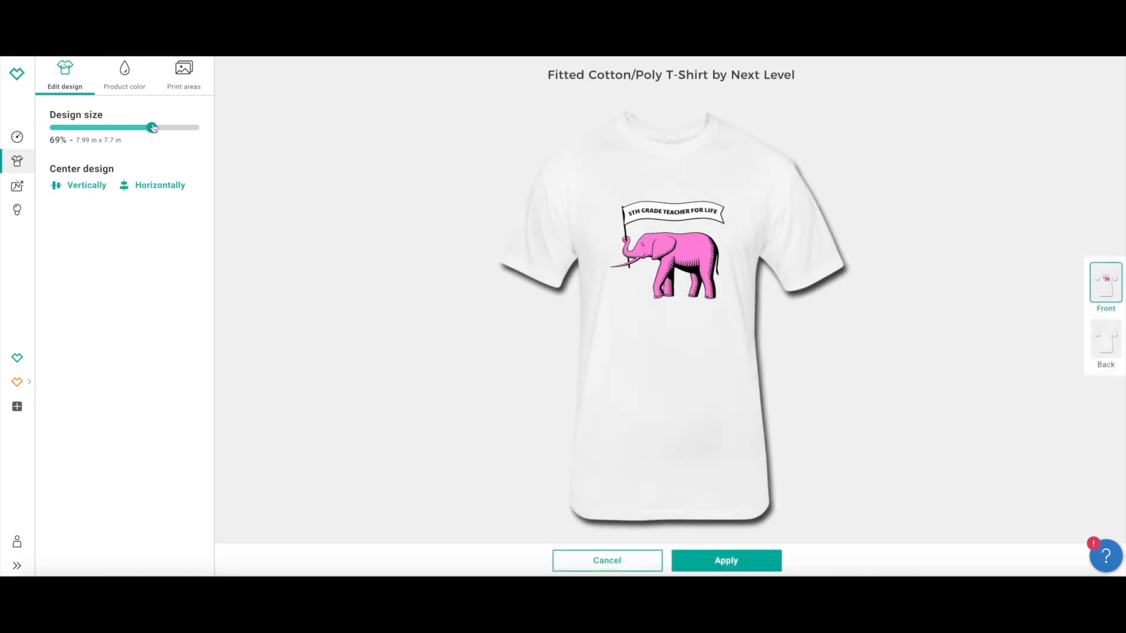
pyautogui.moveTo(152, 127); pyautogui.dragTo(178, 127)
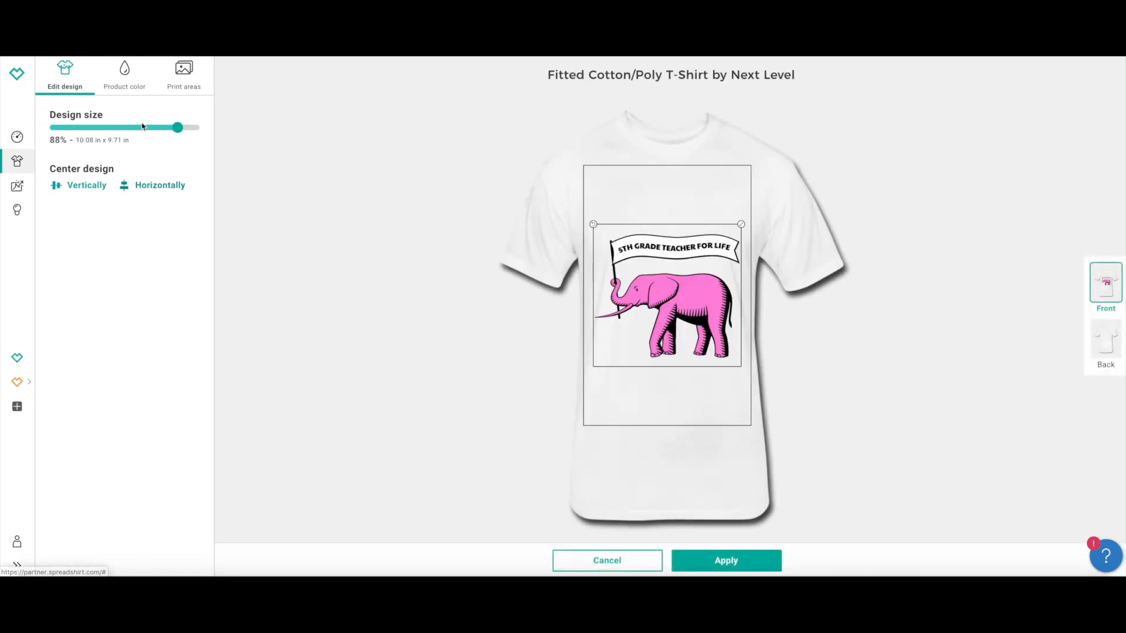
pyautogui.moveTo(651, 309); pyautogui.dragTo(650, 293)
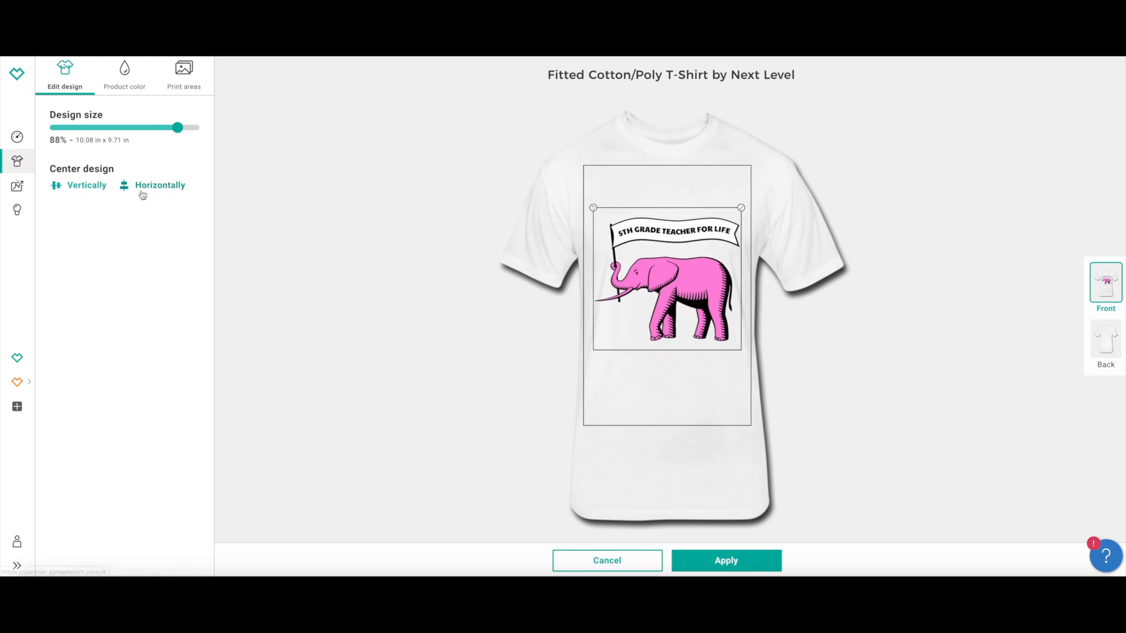
pyautogui.click(125, 86)
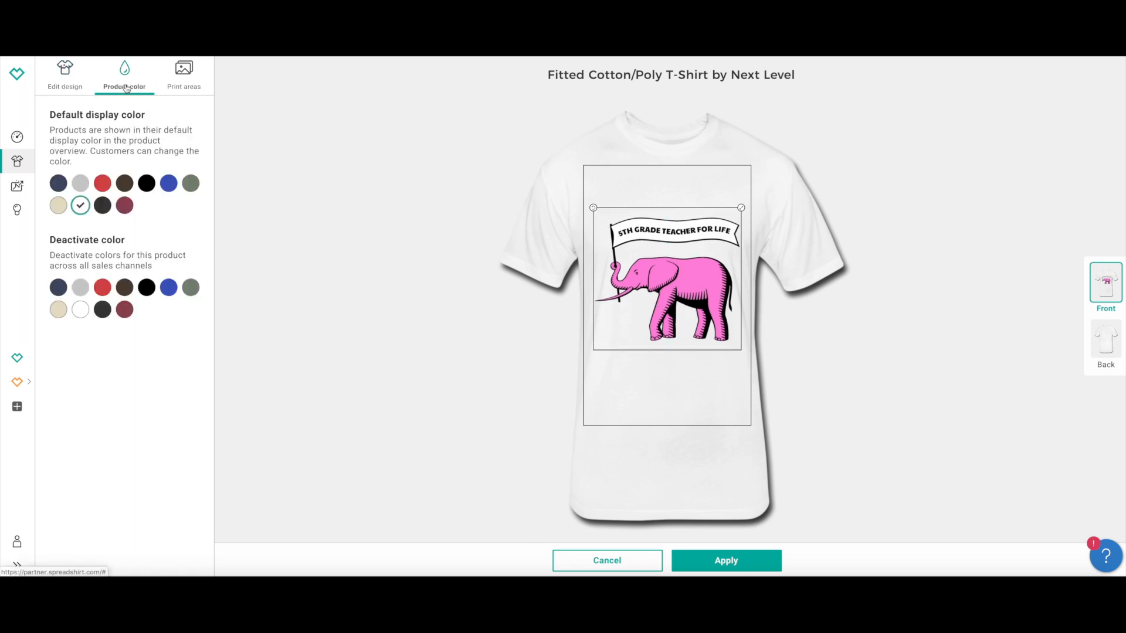
pyautogui.click(147, 184)
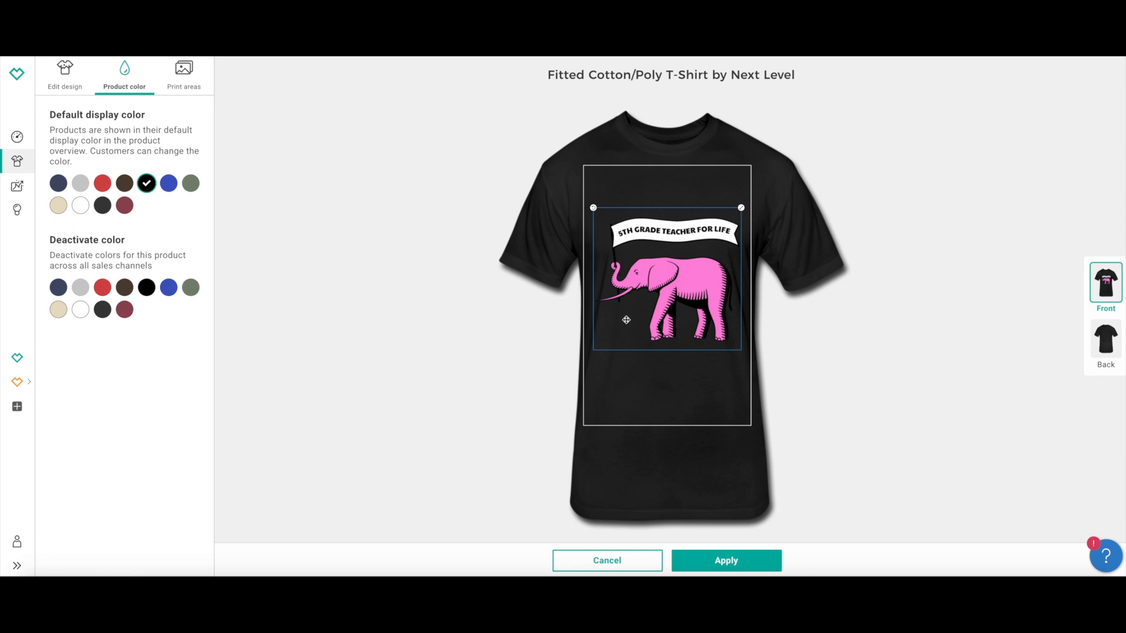
pyautogui.click(713, 565)
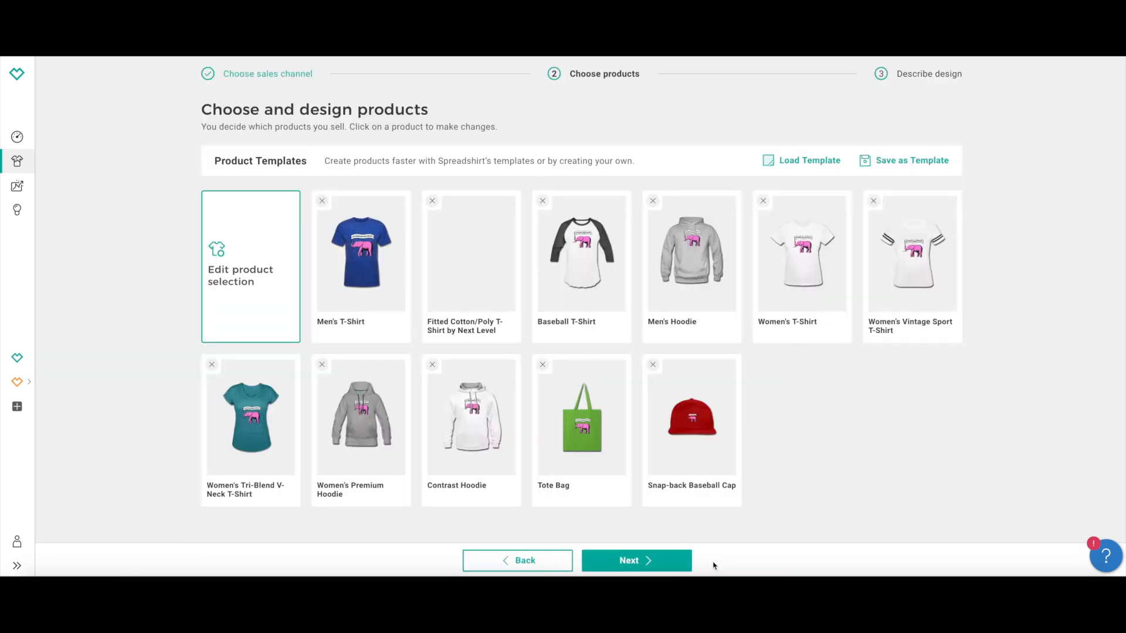
# On the Baseball T-Shirt, enlarge the design to 92%, move it down slightly, and apply the heather blue and navy default colour.
pyautogui.click(494, 193)
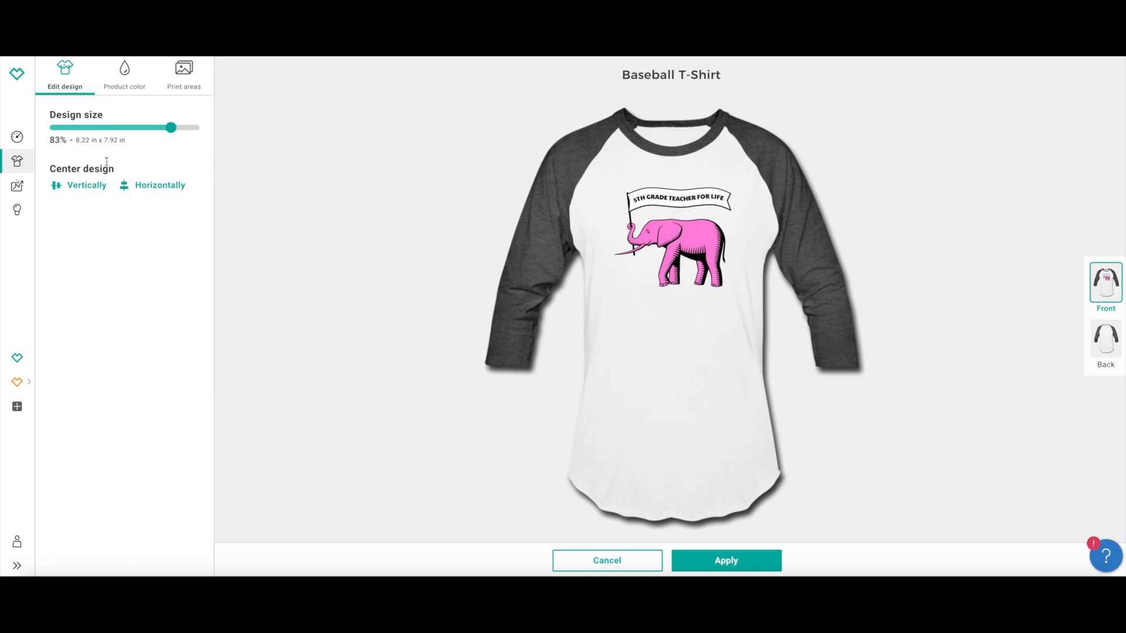
pyautogui.moveTo(170, 127); pyautogui.dragTo(183, 129)
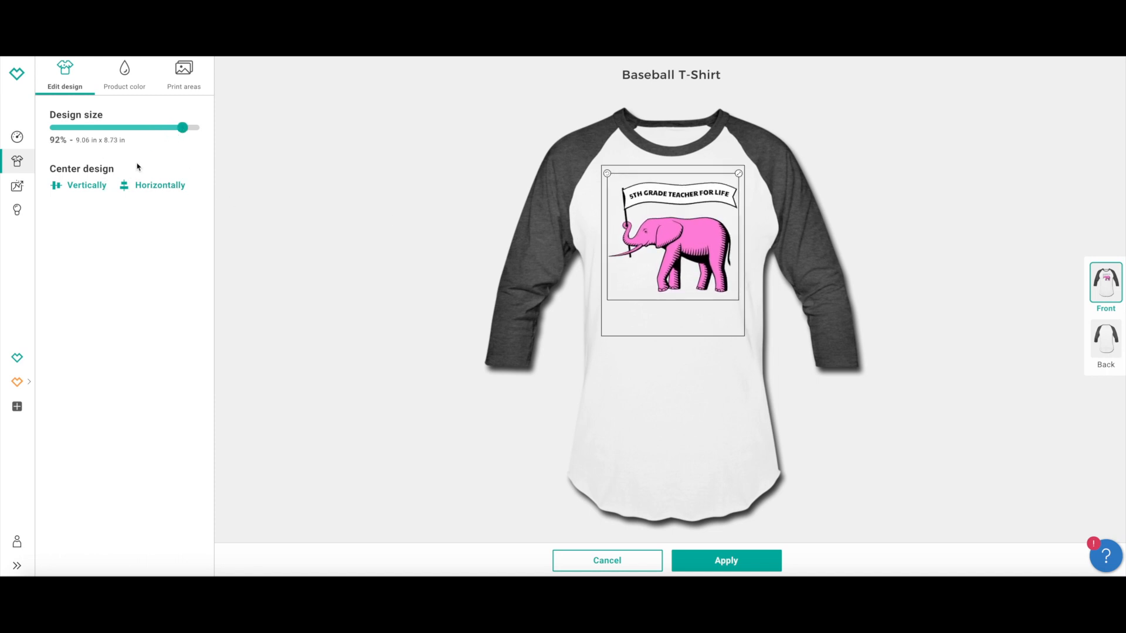
pyautogui.moveTo(706, 252); pyautogui.dragTo(706, 266)
pyautogui.click(135, 80)
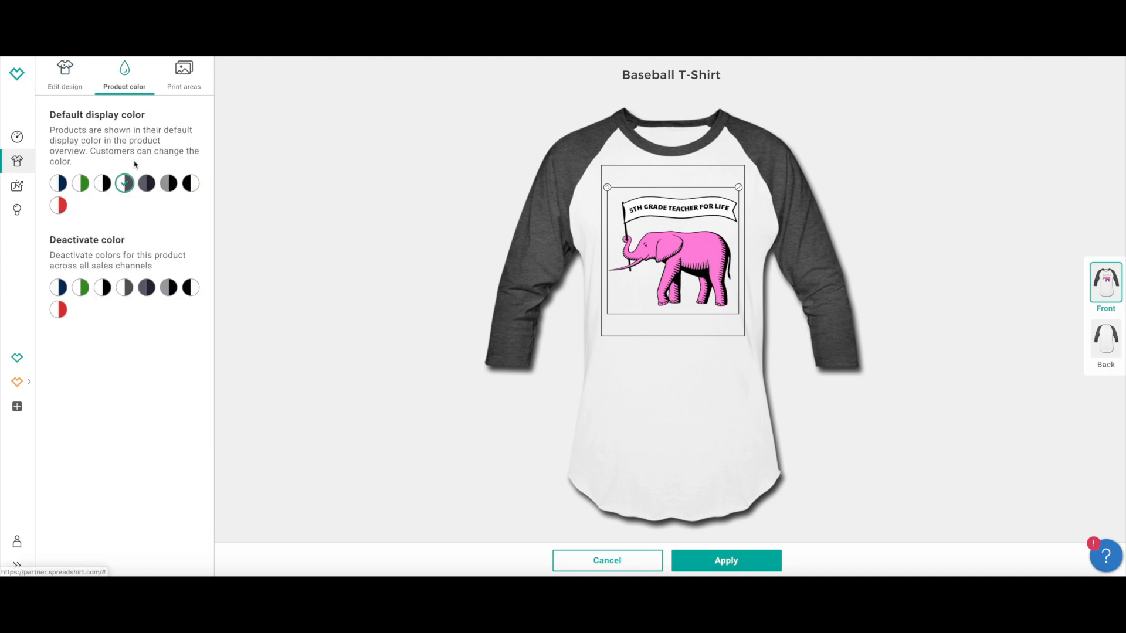
pyautogui.click(147, 183)
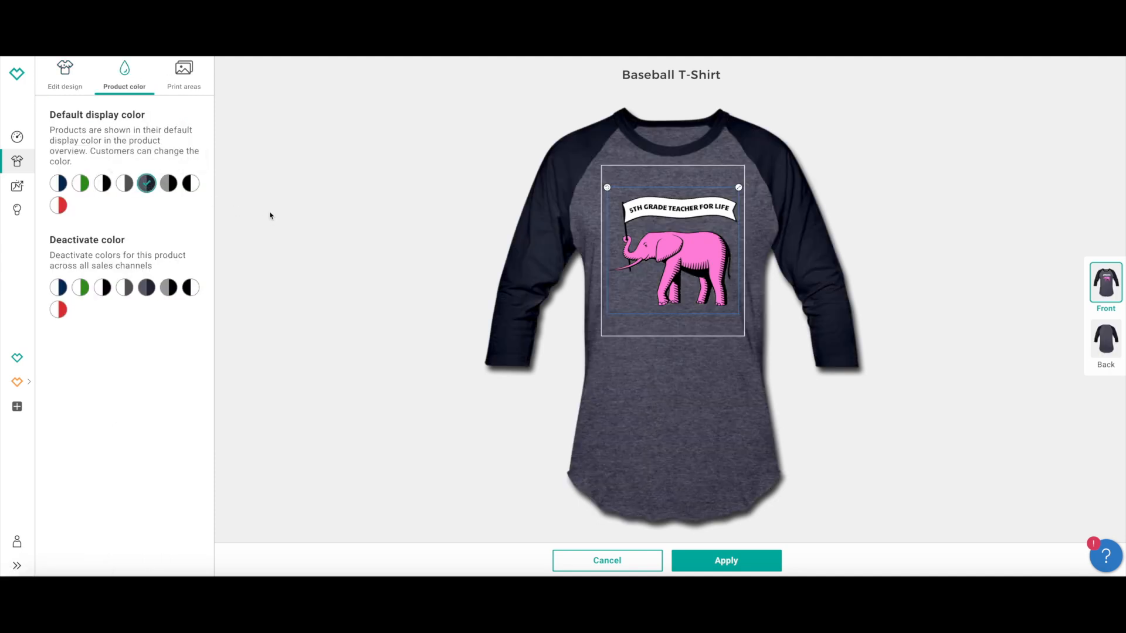
pyautogui.click(699, 561)
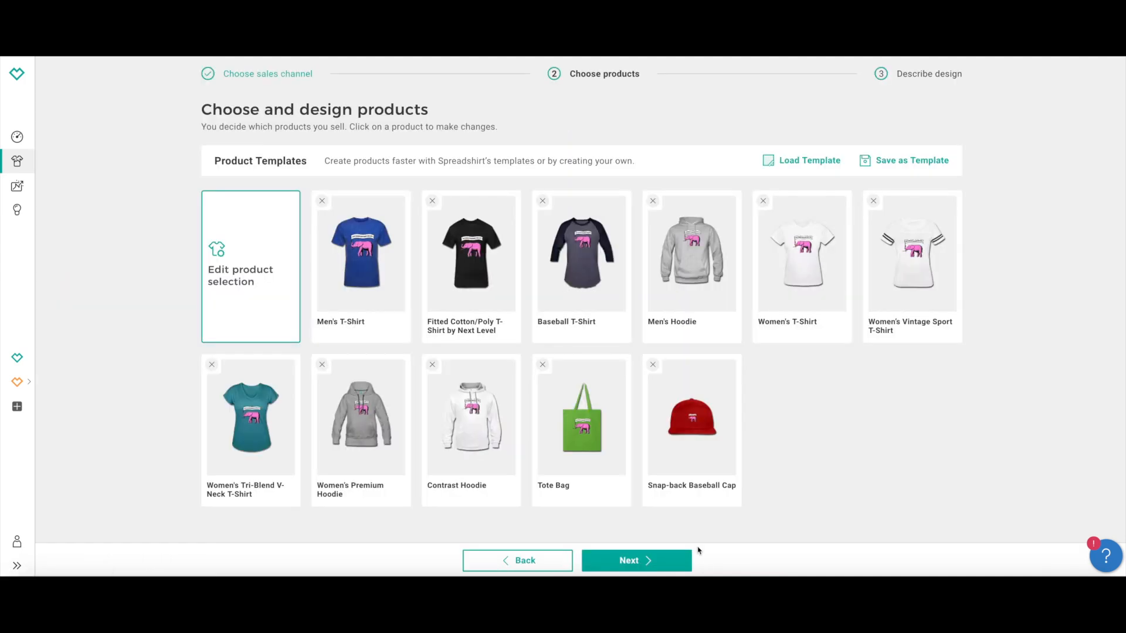
# Make black the Men's Hoodie's default display colour, then slightly enlarge and reposition its design and apply the changes.
pyautogui.click(680, 275)
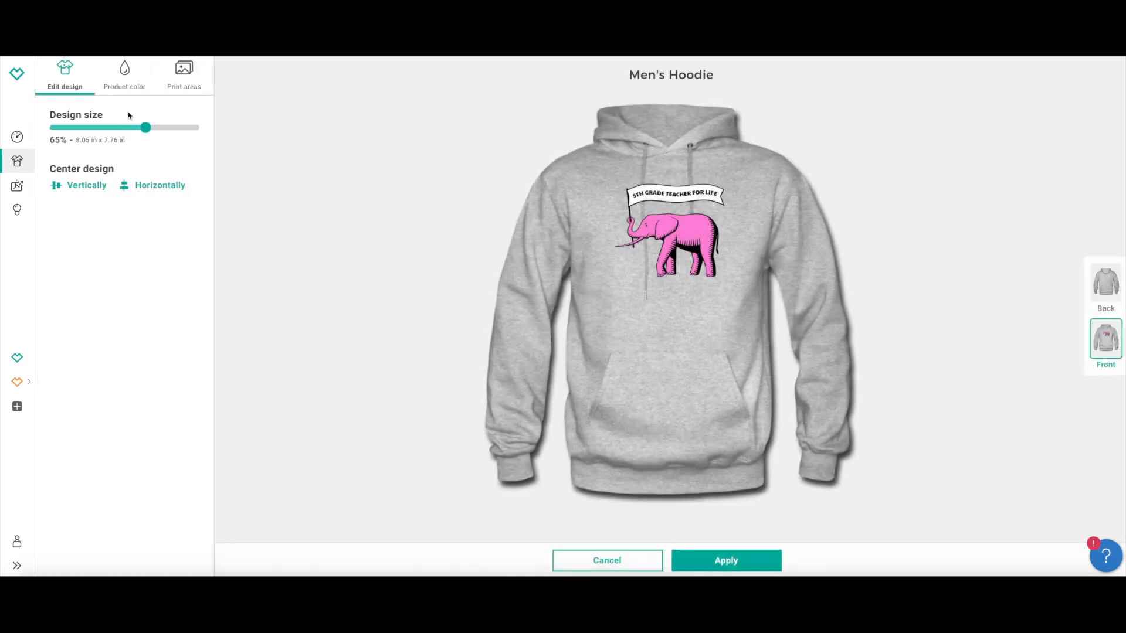
pyautogui.click(131, 90)
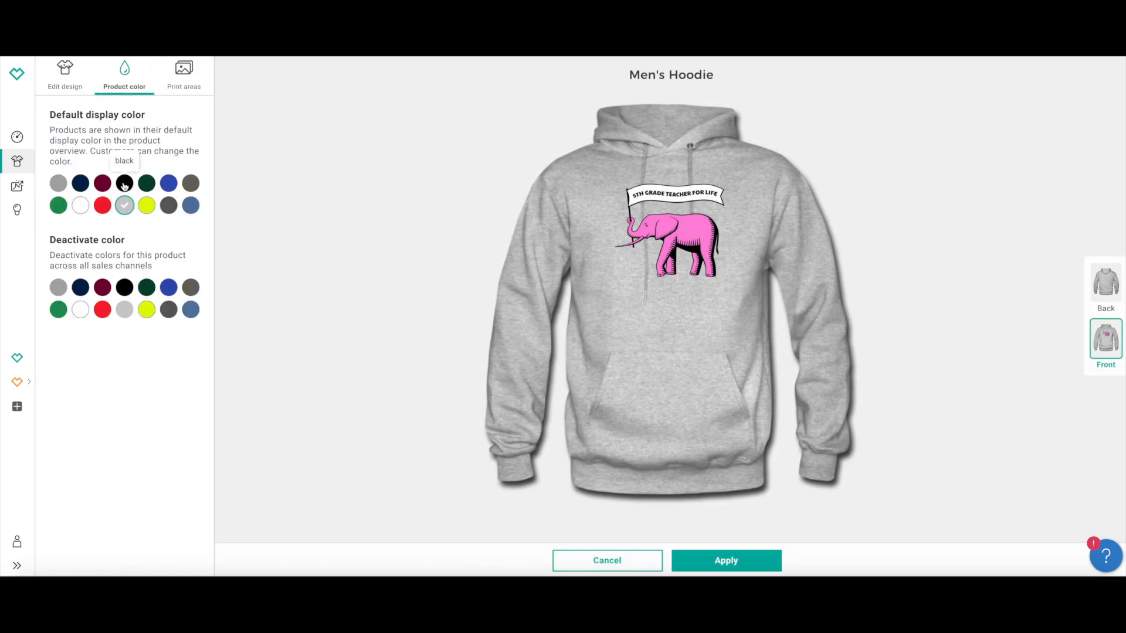
pyautogui.click(125, 184)
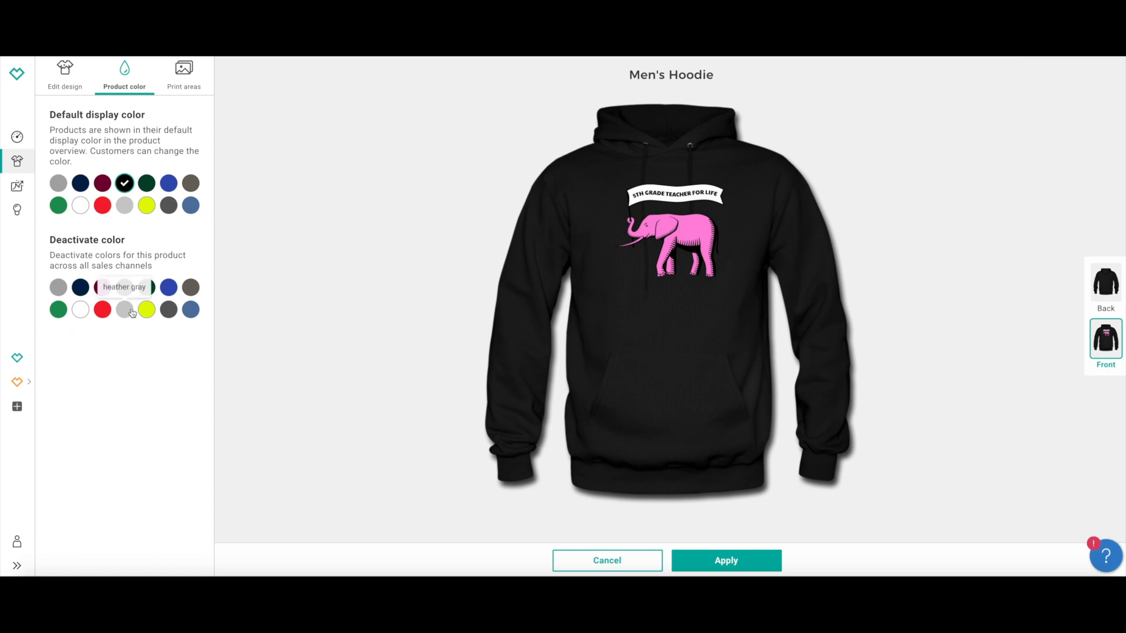
pyautogui.click(76, 84)
pyautogui.moveTo(142, 128); pyautogui.dragTo(157, 127)
pyautogui.moveTo(686, 233); pyautogui.dragTo(676, 242)
pyautogui.click(729, 558)
# Set the default display colour of the Women's T-Shirt to navy.
pyautogui.click(762, 241)
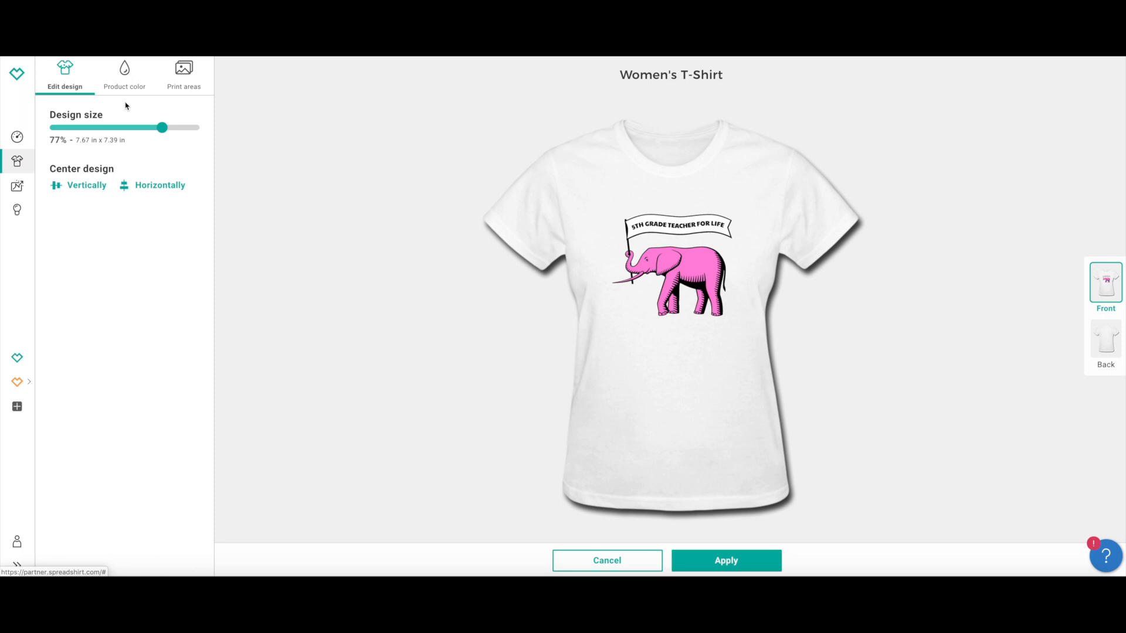
pyautogui.click(125, 85)
pyautogui.click(102, 183)
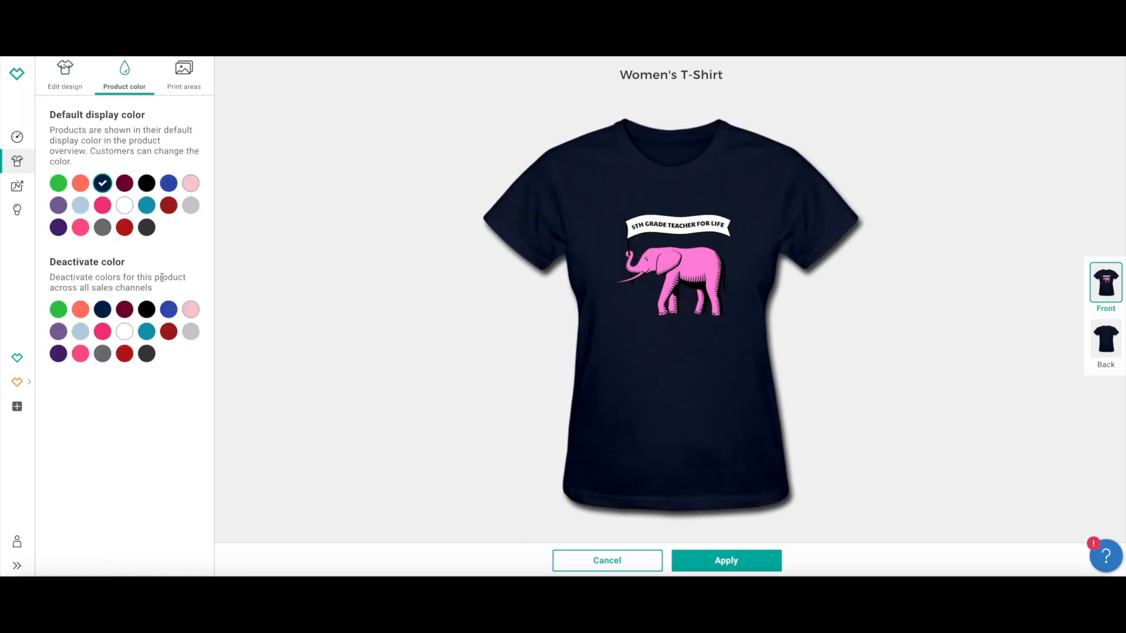
# Move the Women's T-Shirt design to the back print area and return it to the front.
pyautogui.click(171, 82)
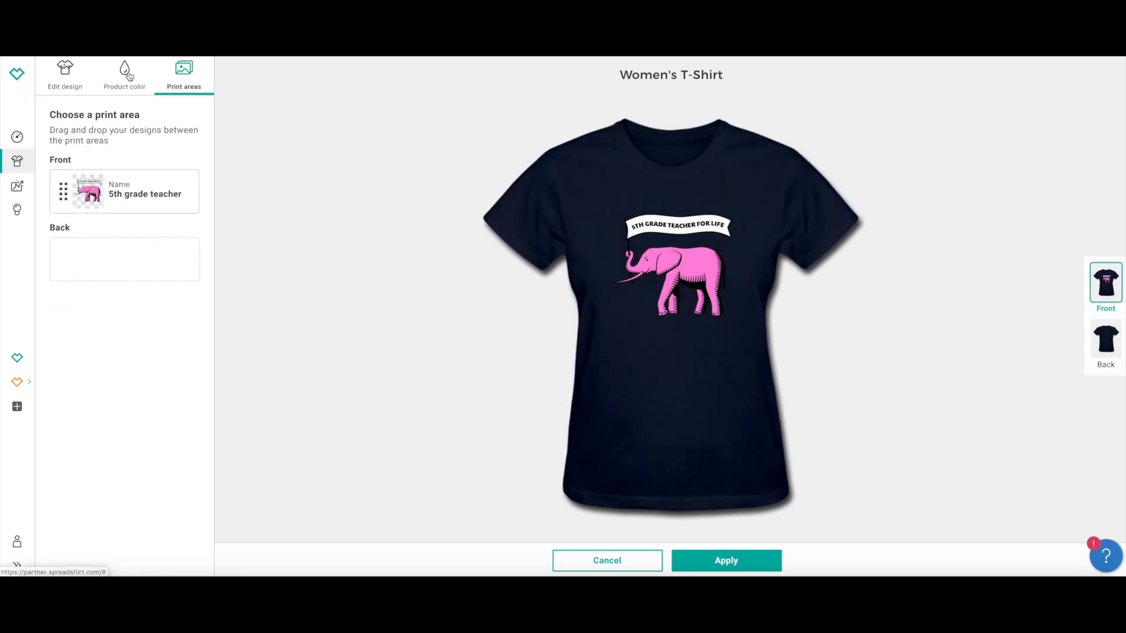
pyautogui.click(100, 256)
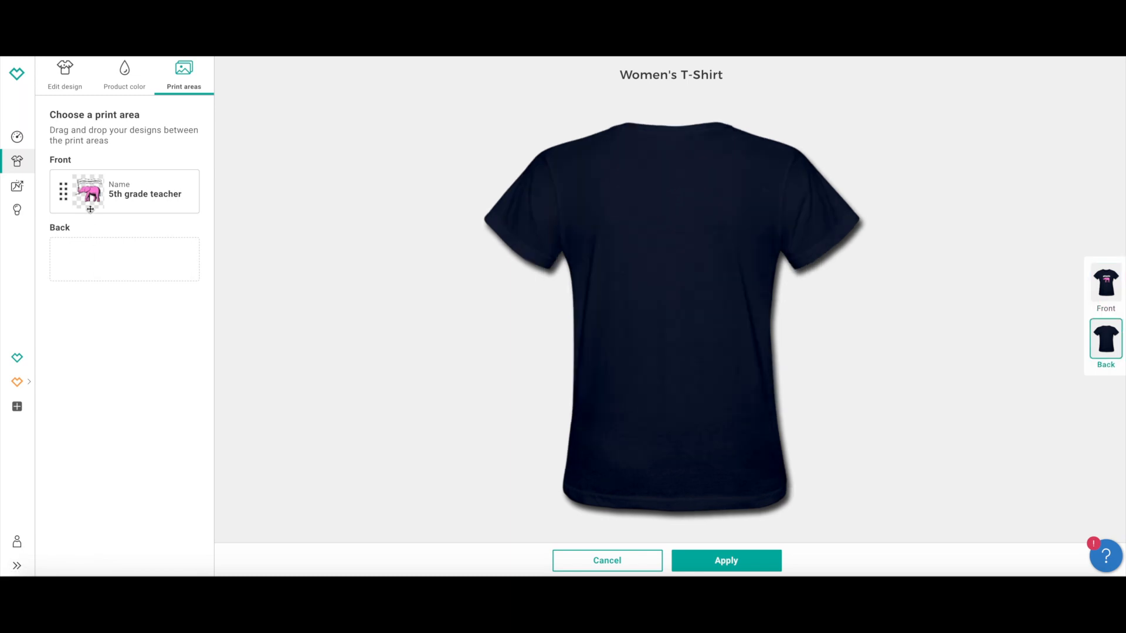
pyautogui.moveTo(97, 202)
pyautogui.mouseDown()
pyautogui.moveTo(100, 262)
pyautogui.moveTo(113, 200)
pyautogui.mouseUp()
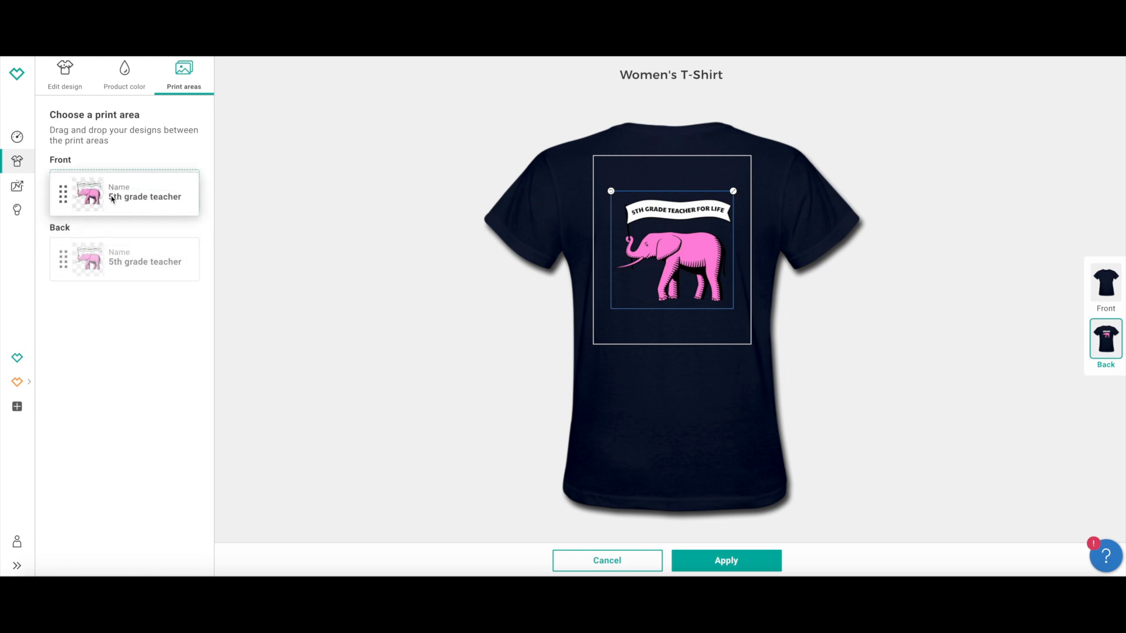
# Deactivate light blue, white, light pink, both bright pinks and both reds for the Women's T-Shirt and apply the changes.
pyautogui.click(134, 86)
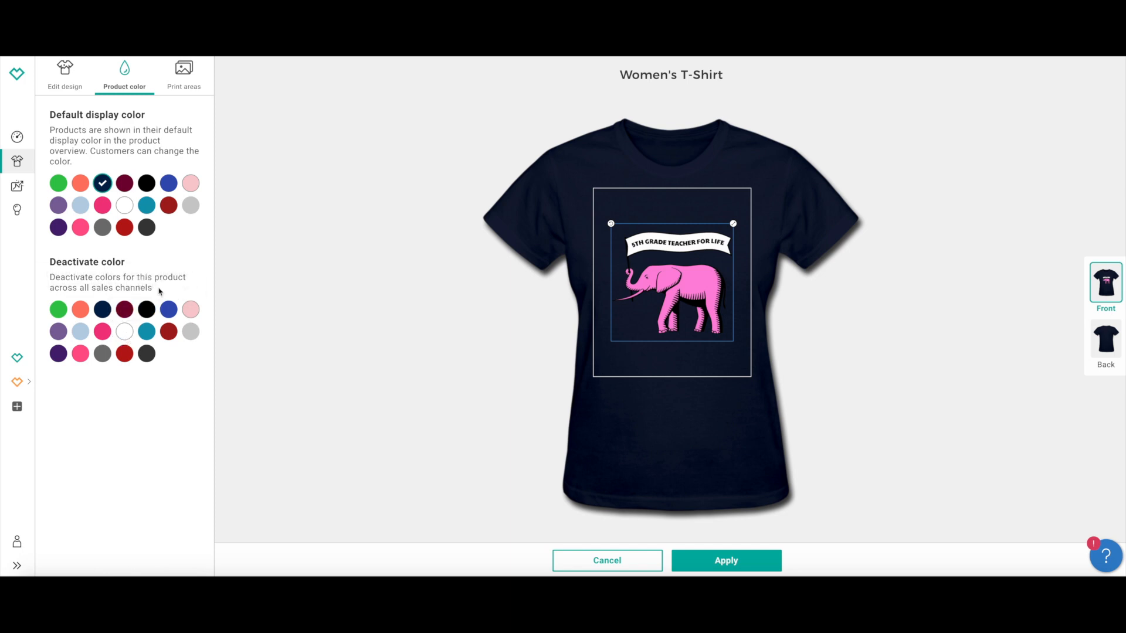
pyautogui.click(81, 338)
pyautogui.click(102, 333)
pyautogui.click(88, 350)
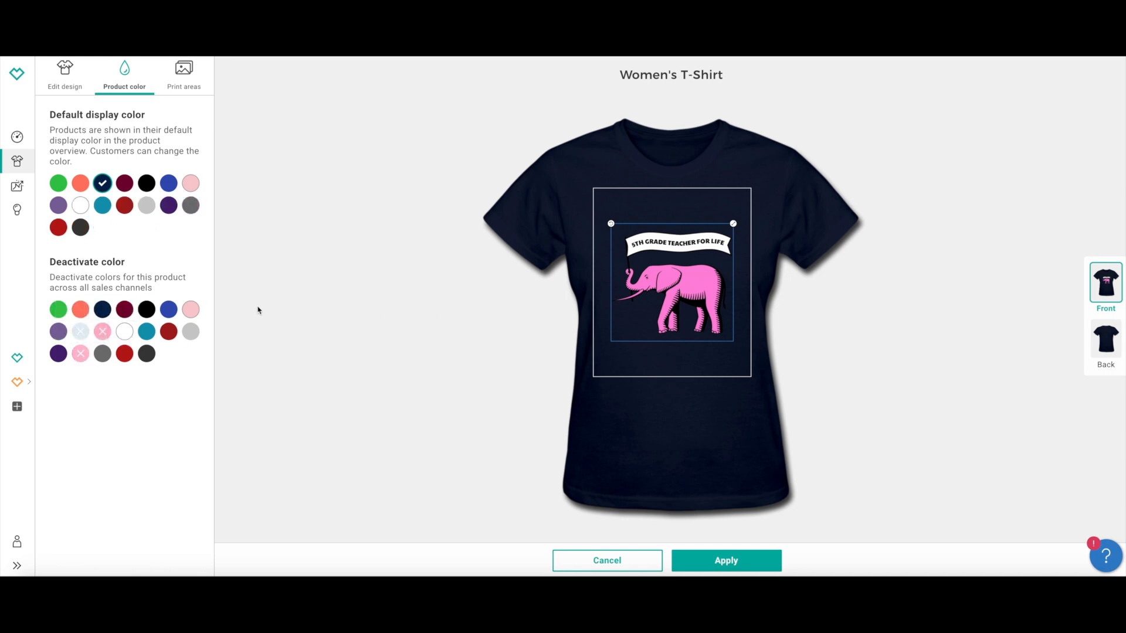
pyautogui.click(125, 332)
pyautogui.click(125, 354)
pyautogui.click(169, 309)
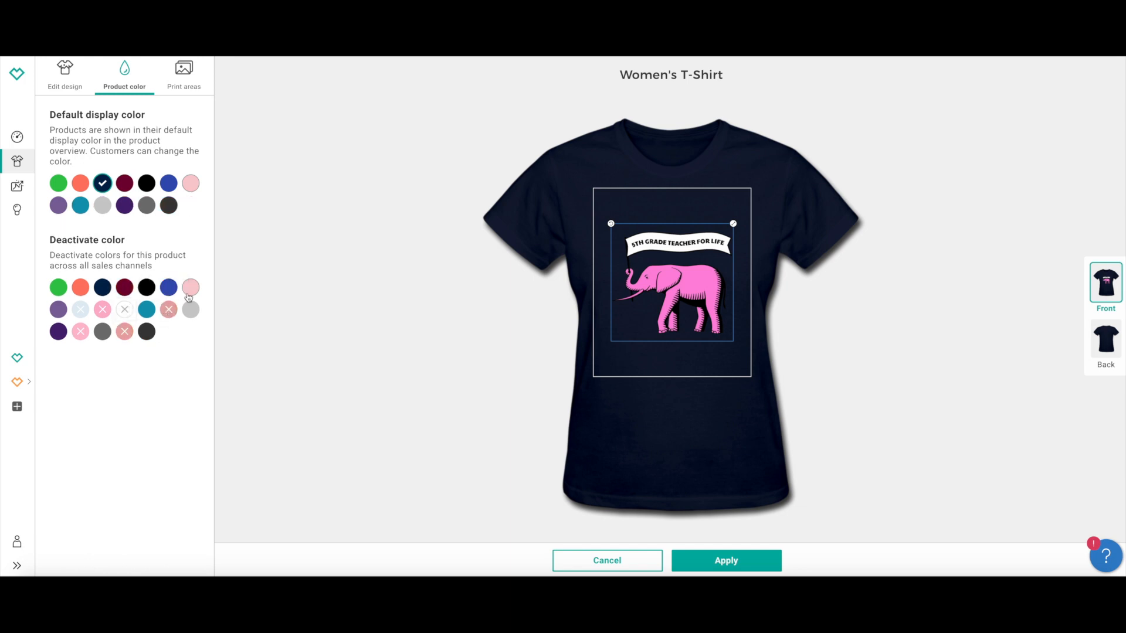
pyautogui.click(191, 286)
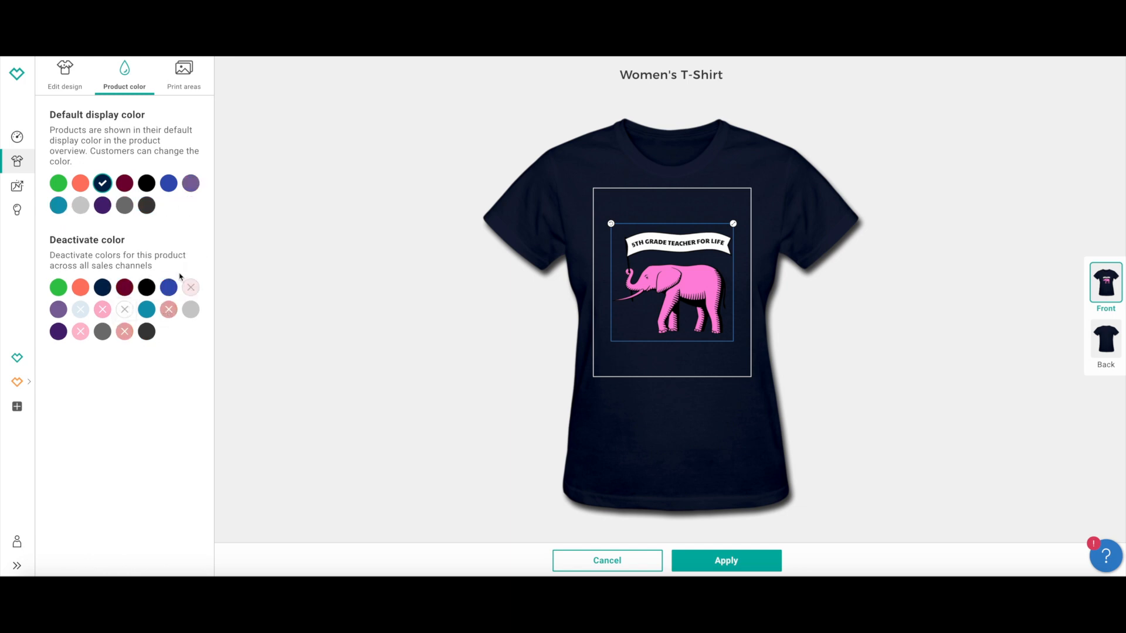
pyautogui.click(745, 556)
# Enlarge the design on the Women's Vintage Sport T-Shirt to 83%, centre it vertically and apply the changes.
pyautogui.click(907, 248)
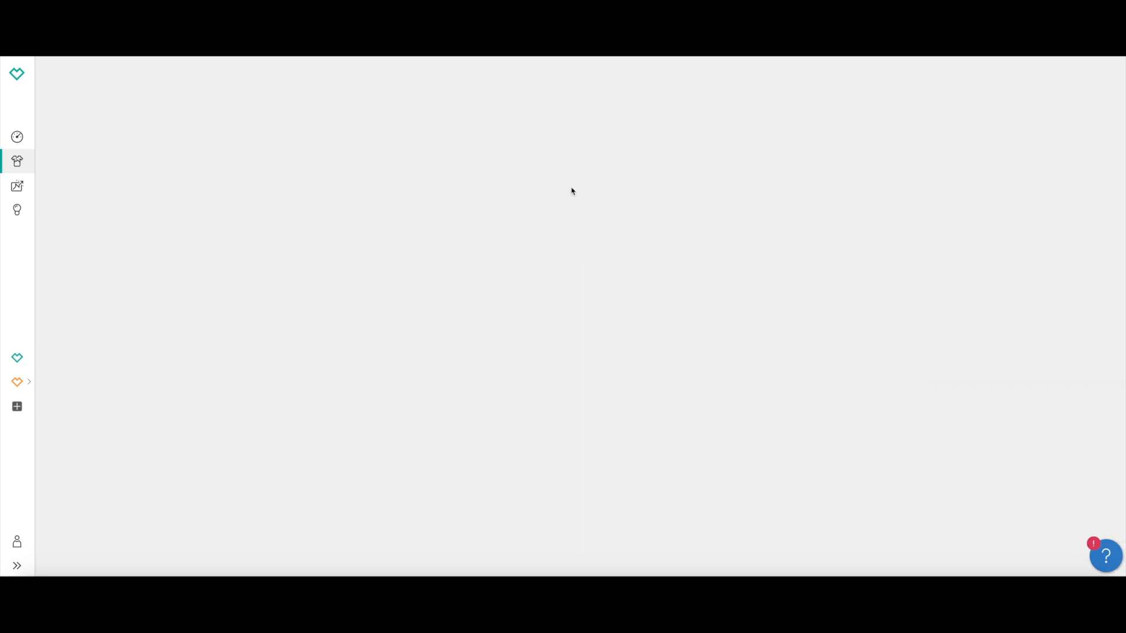
pyautogui.moveTo(130, 139); pyautogui.dragTo(171, 140)
pyautogui.click(103, 187)
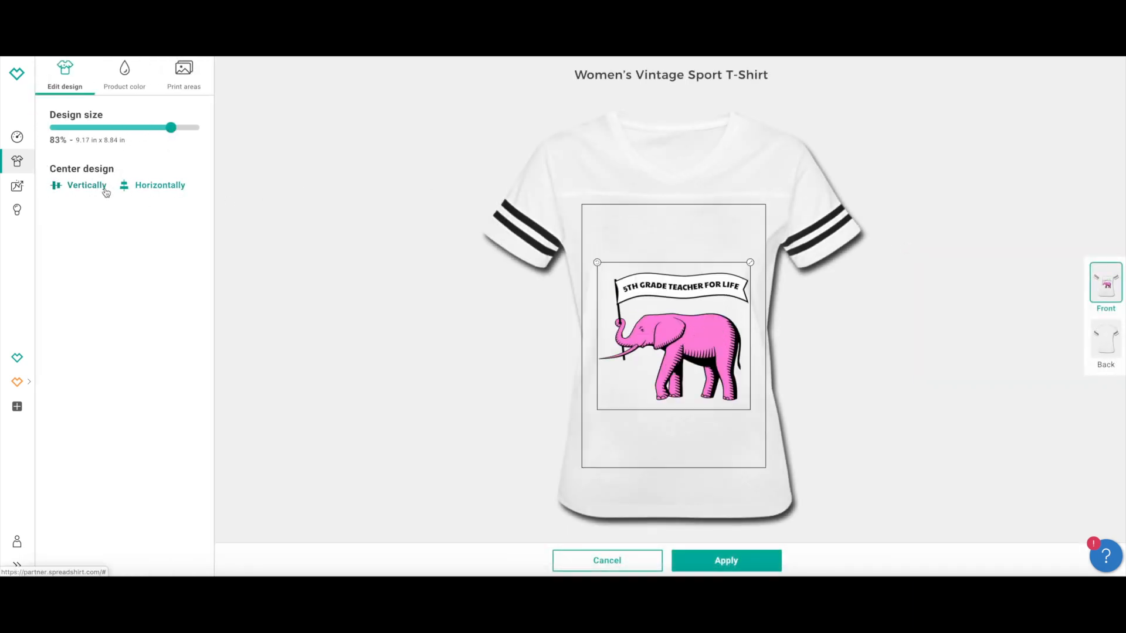
pyautogui.click(725, 565)
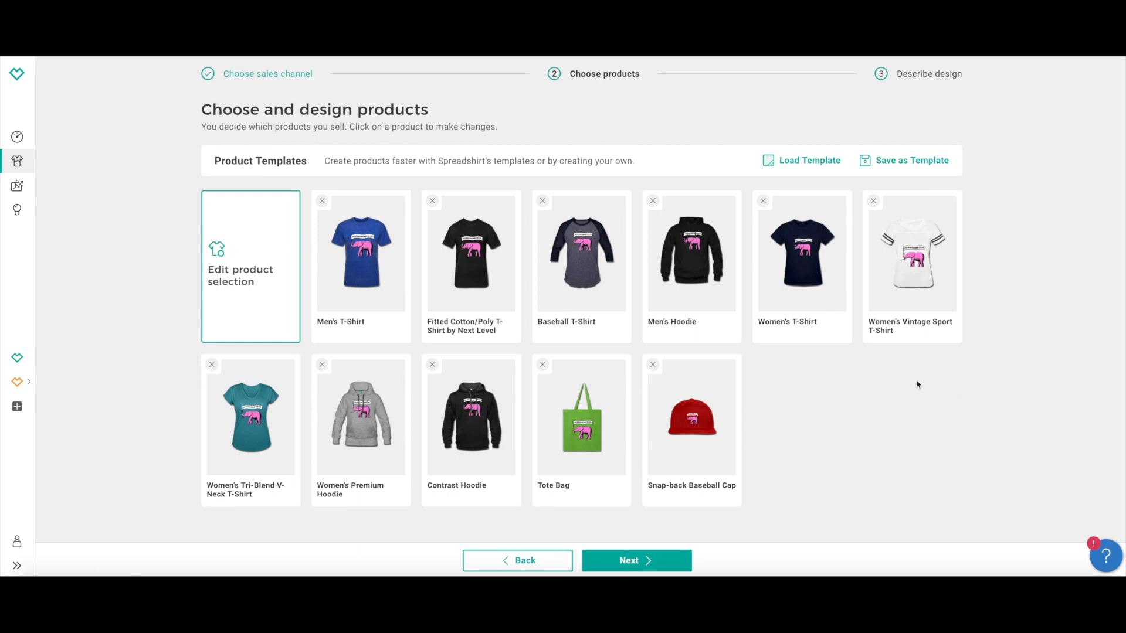
# Proceed to the design description and rename the design "5th Grade Teacher For Life".
pyautogui.click(659, 561)
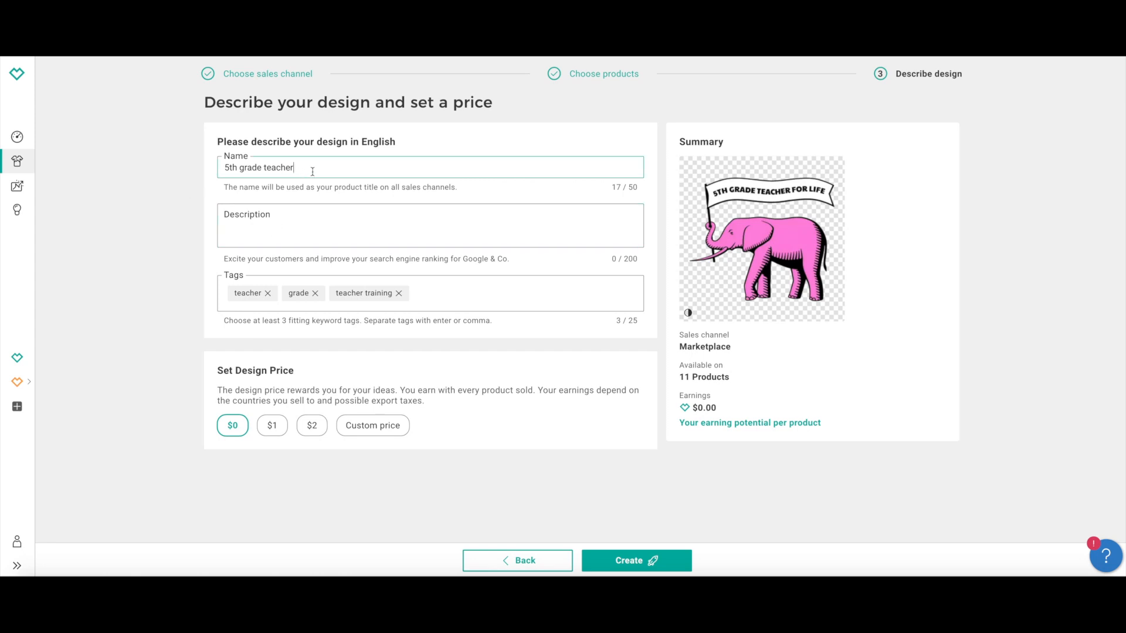
pyautogui.hotkey('ctrl', 'shift', 'Left')
pyautogui.hotkey('ctrl', 'shift', 'Left')
pyautogui.hotkey('ctrl', 'shift', 'Left')
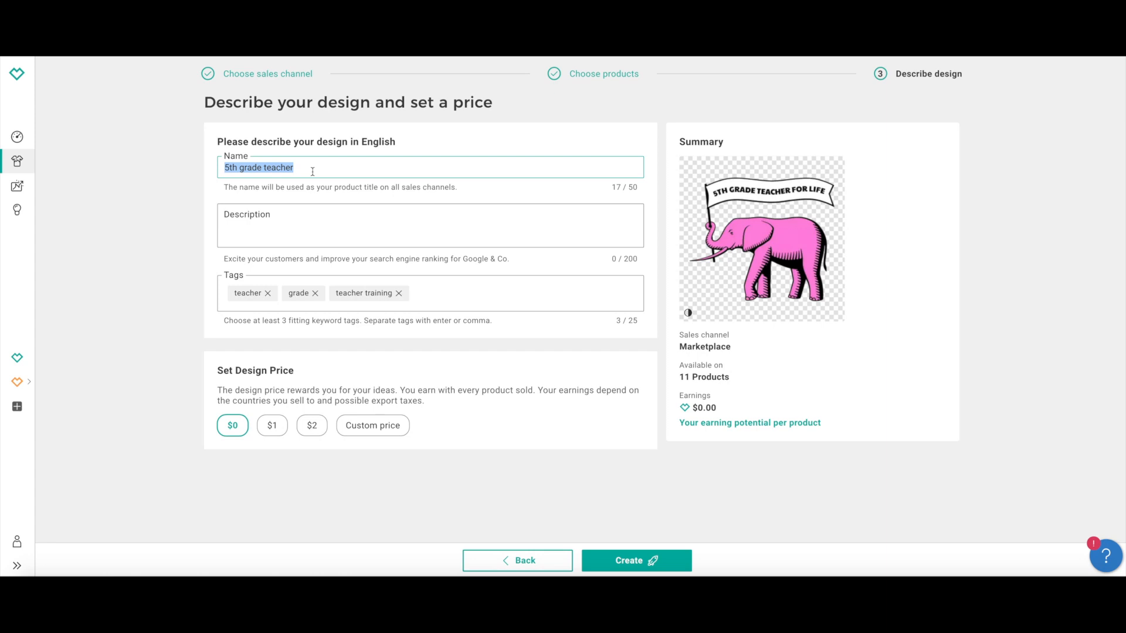
pyautogui.write('5th Grade Teacher For Life')
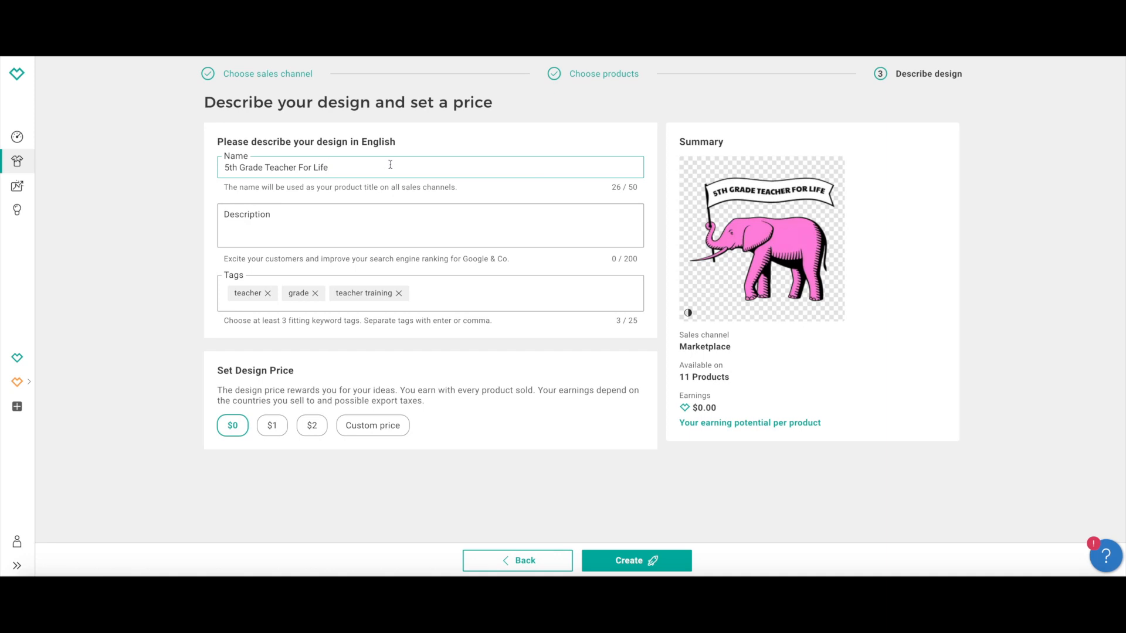
# Enter the description "I love teaching 5th grade because it's awesome to teach my students.".
pyautogui.moveTo(740, 221)
pyautogui.click(428, 229)
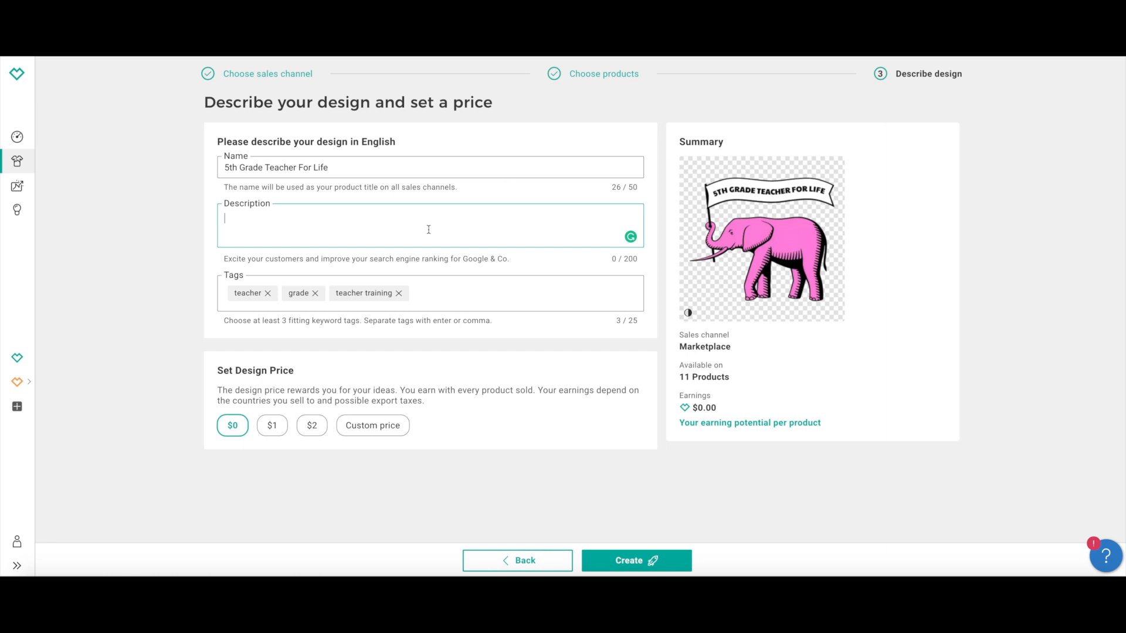
pyautogui.write("ove teaching 5th grade because it's")
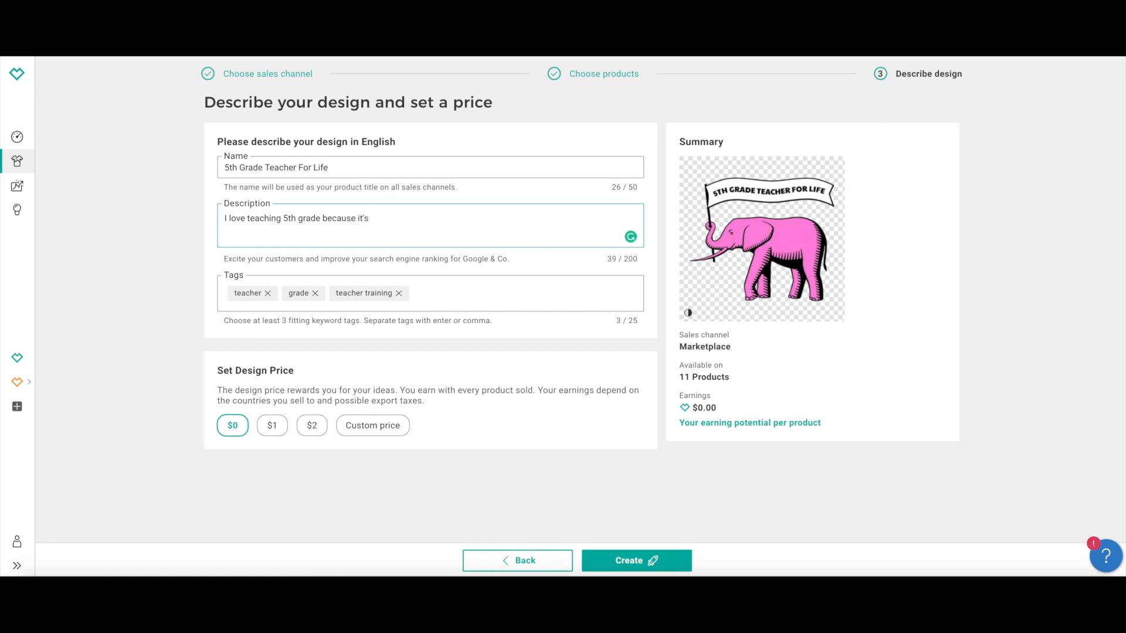
pyautogui.write(' awesome to teach my st')
# Add the tags "5th grade", "student" and "teaching" to the design.
pyautogui.write('5th grade')
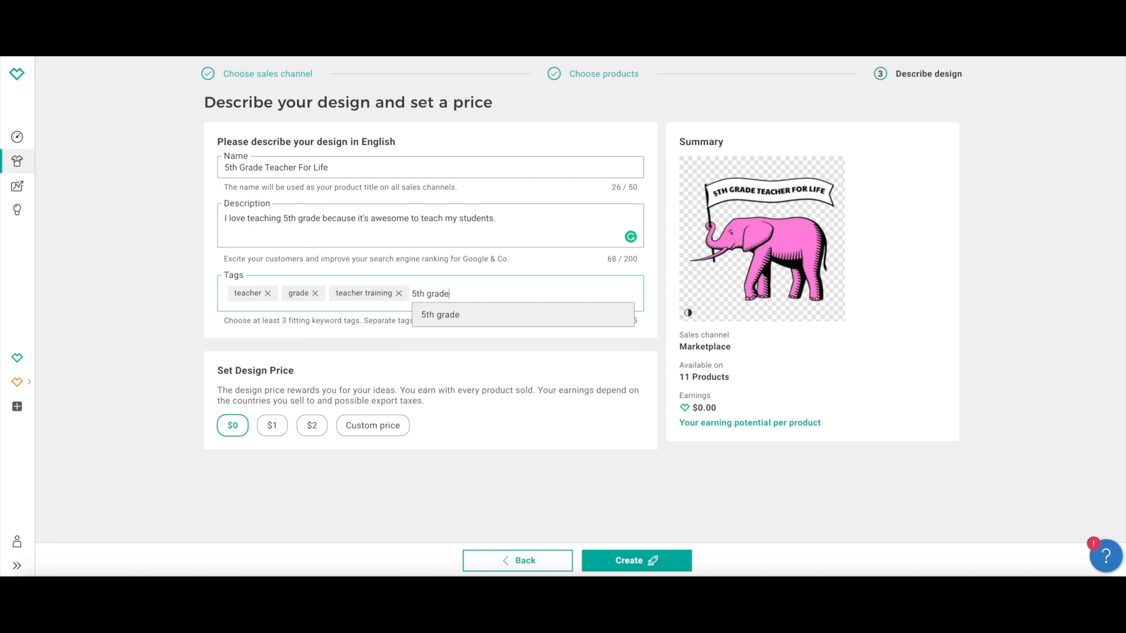
pyautogui.press('Return')
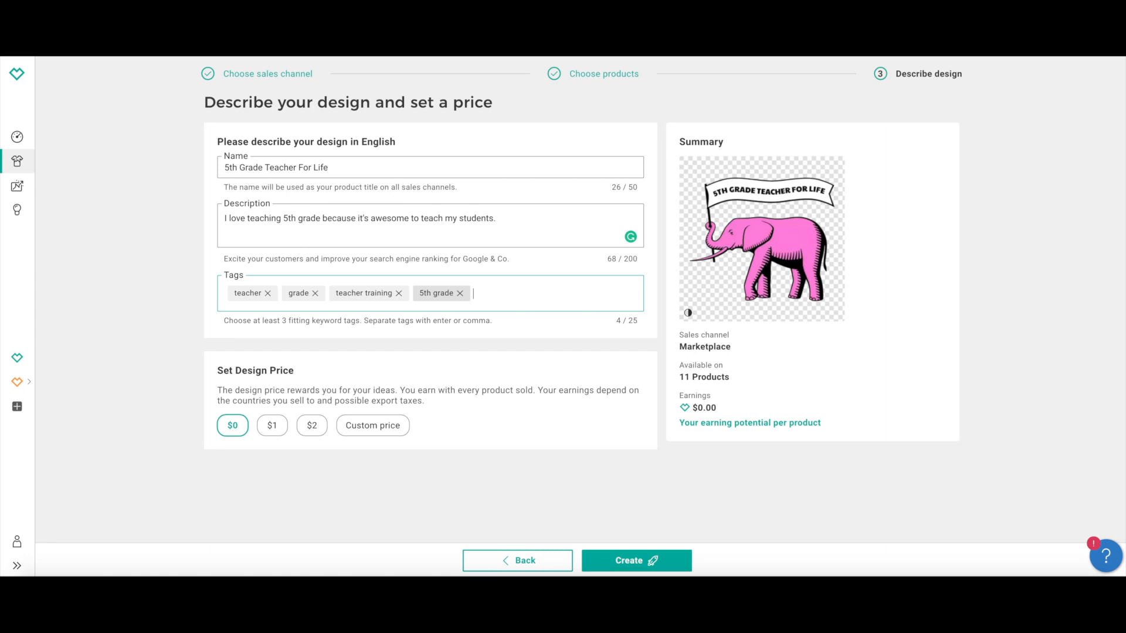
pyautogui.write('student')
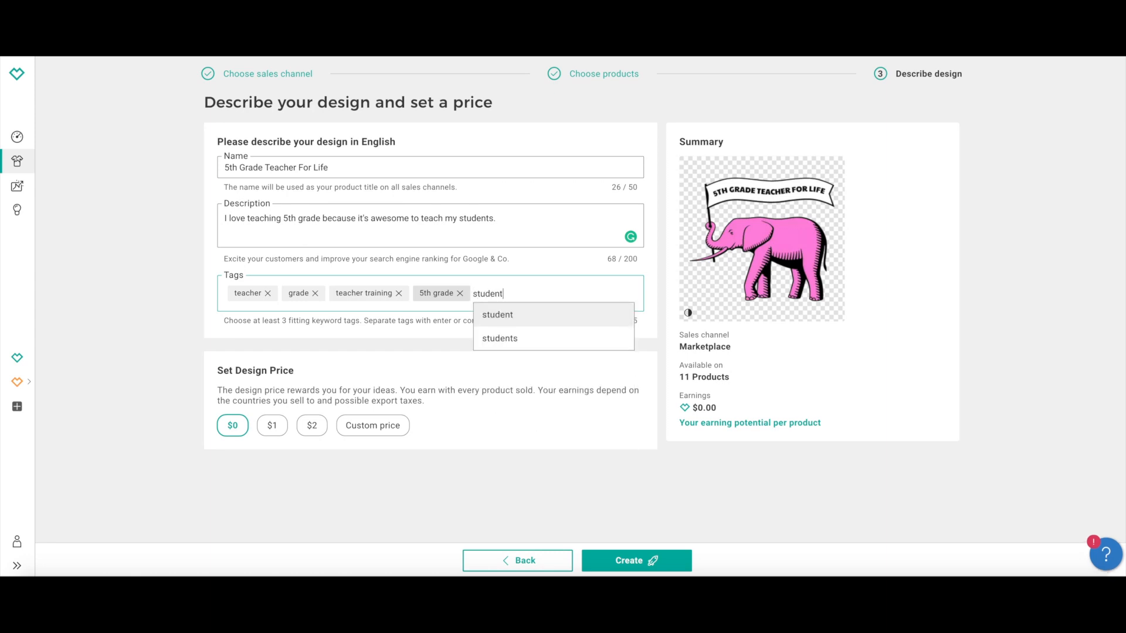
pyautogui.press('Return')
pyautogui.write('teaching')
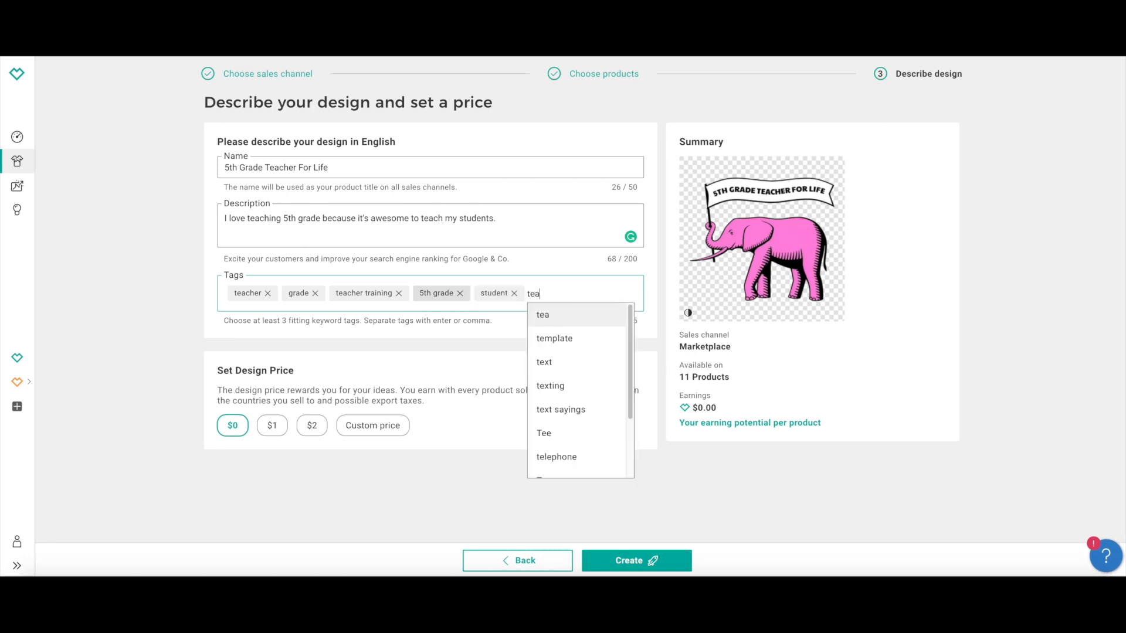
pyautogui.press('Return')
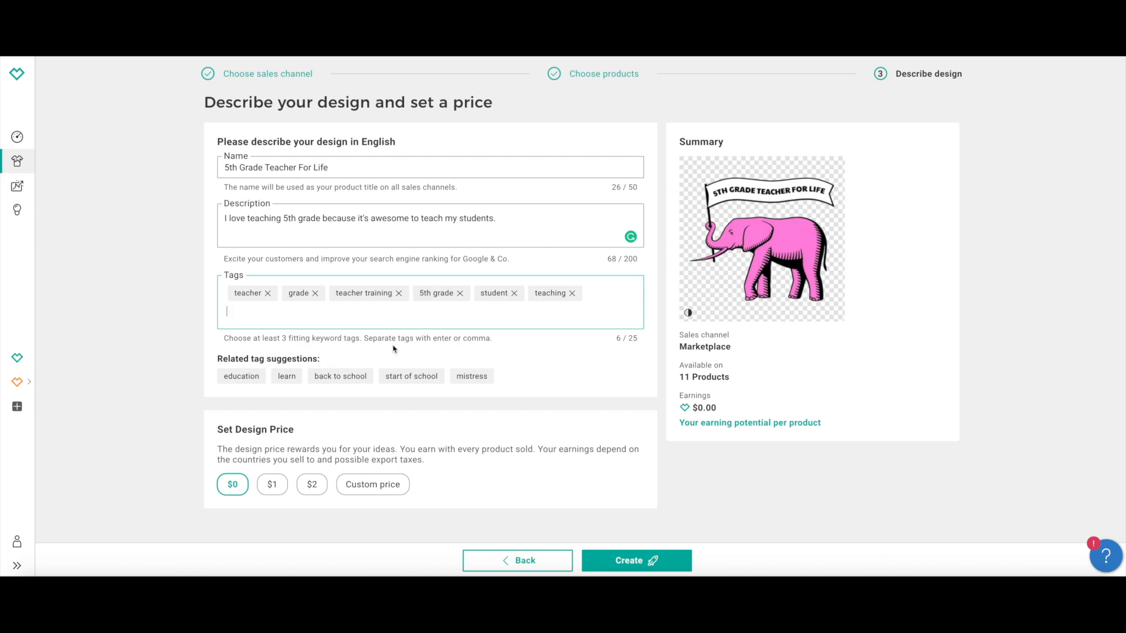
# Add the suggested tags education, learn, school, back to school, start of school, school beginner, first day of school and school day.
pyautogui.click(252, 384)
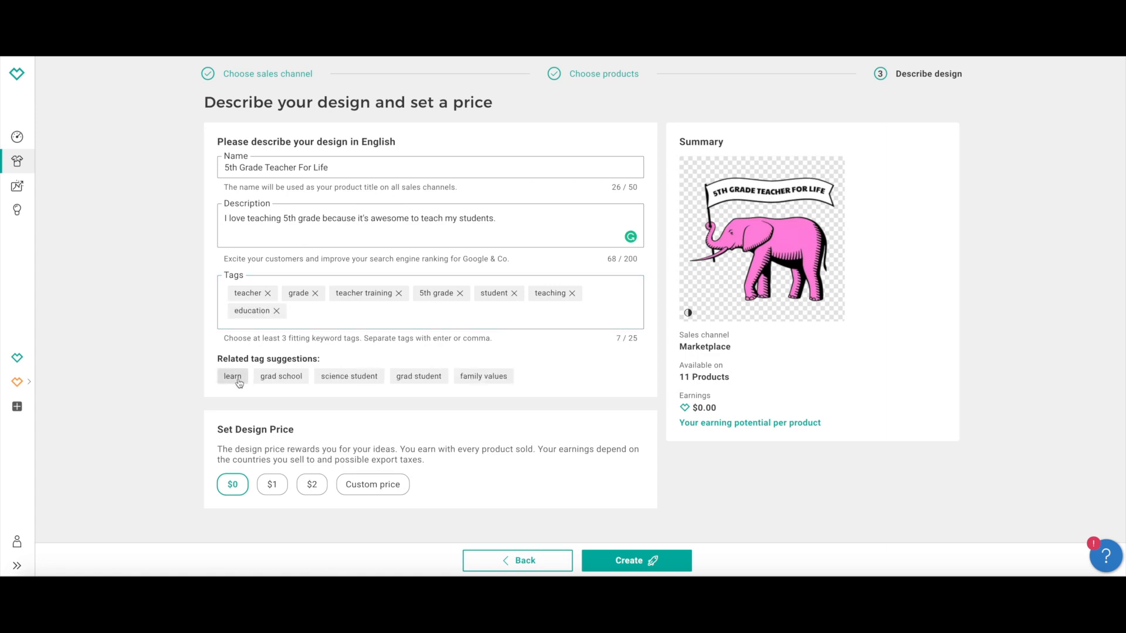
pyautogui.click(239, 383)
pyautogui.click(240, 383)
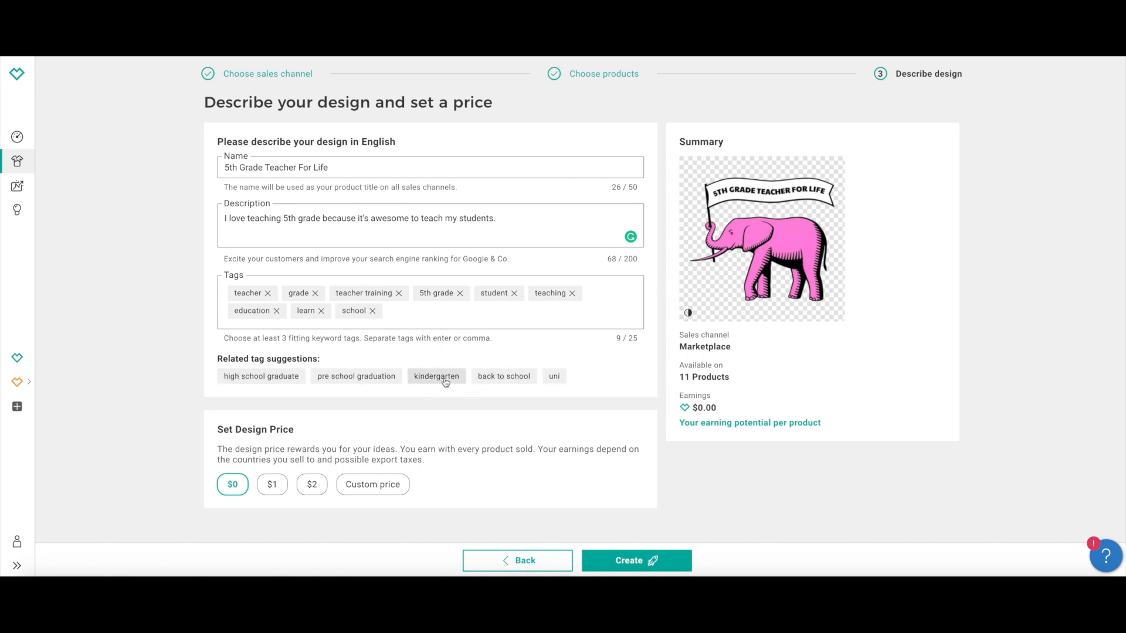
pyautogui.click(507, 379)
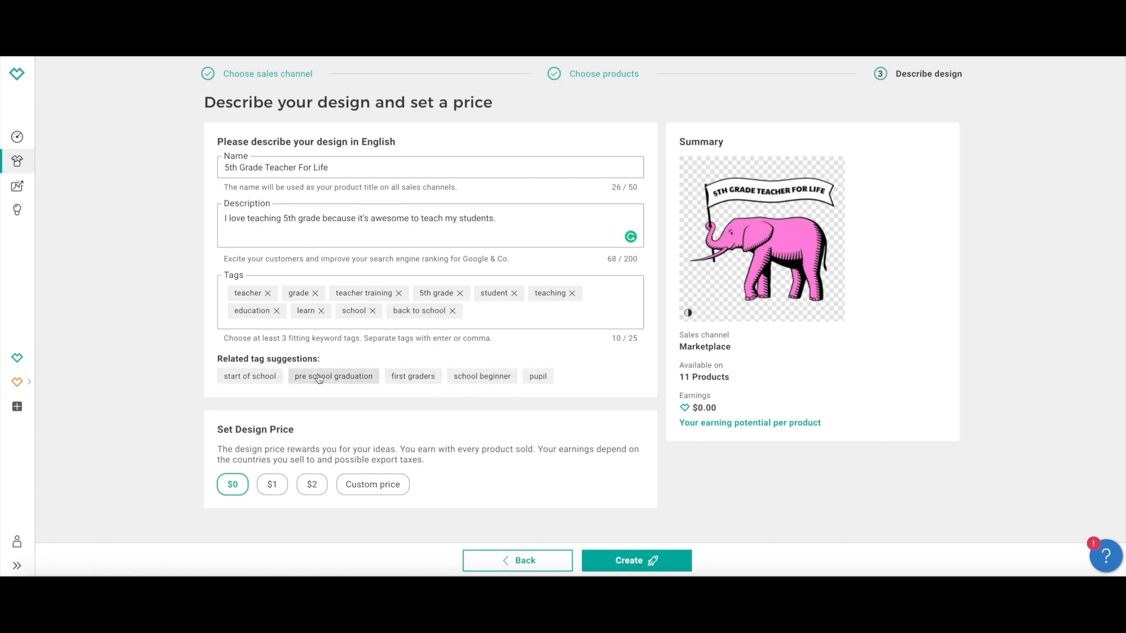
pyautogui.click(251, 376)
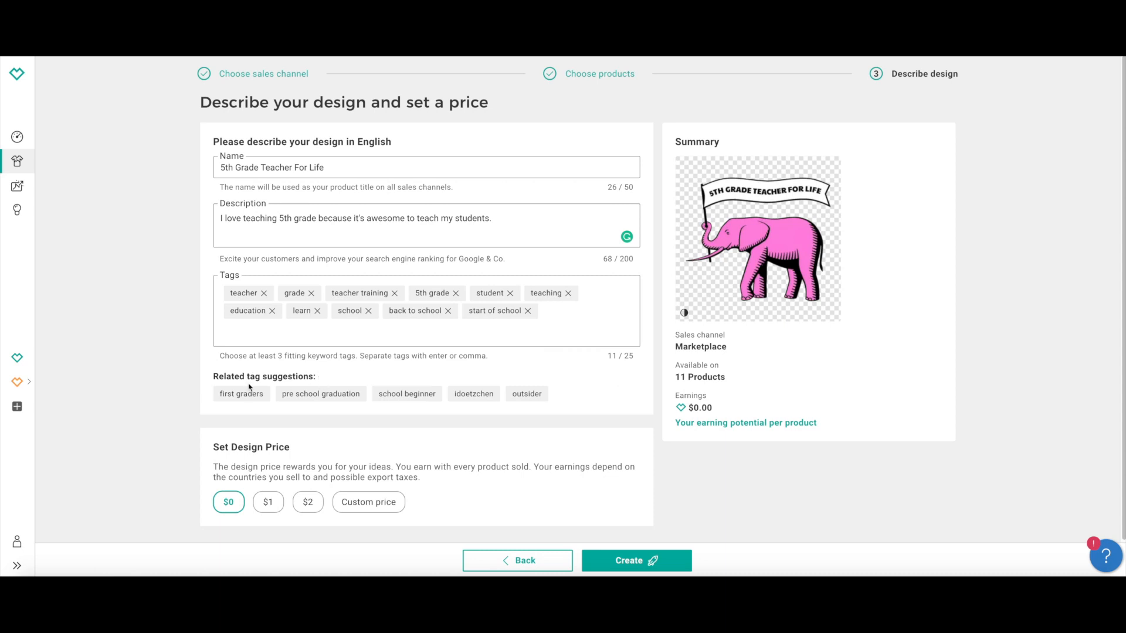
pyautogui.click(406, 394)
pyautogui.click(510, 396)
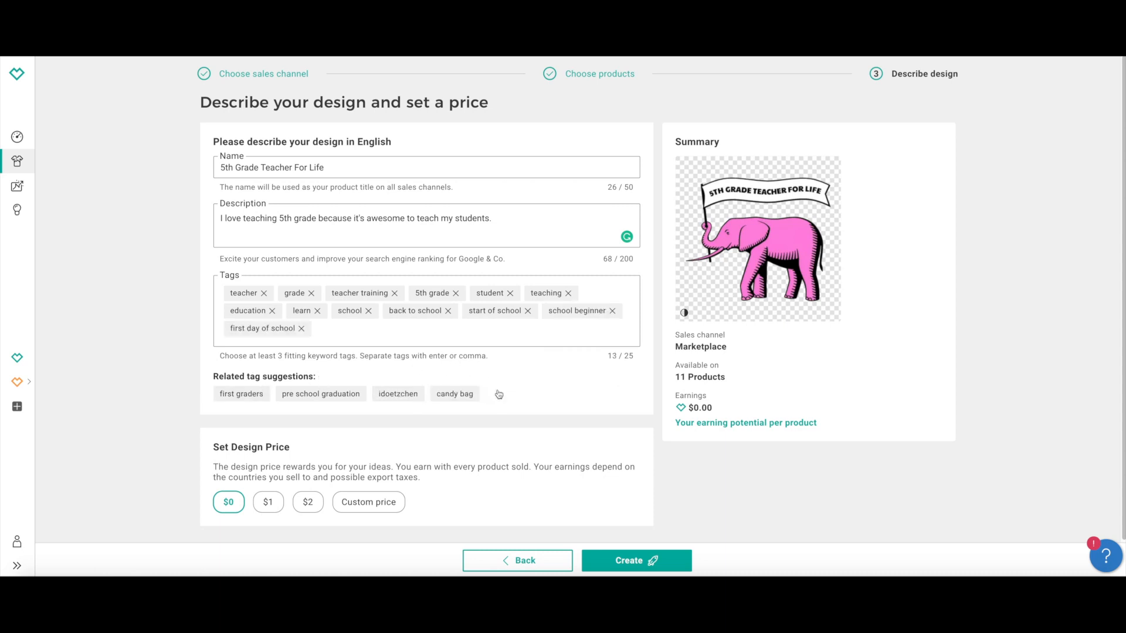
pyautogui.click(293, 399)
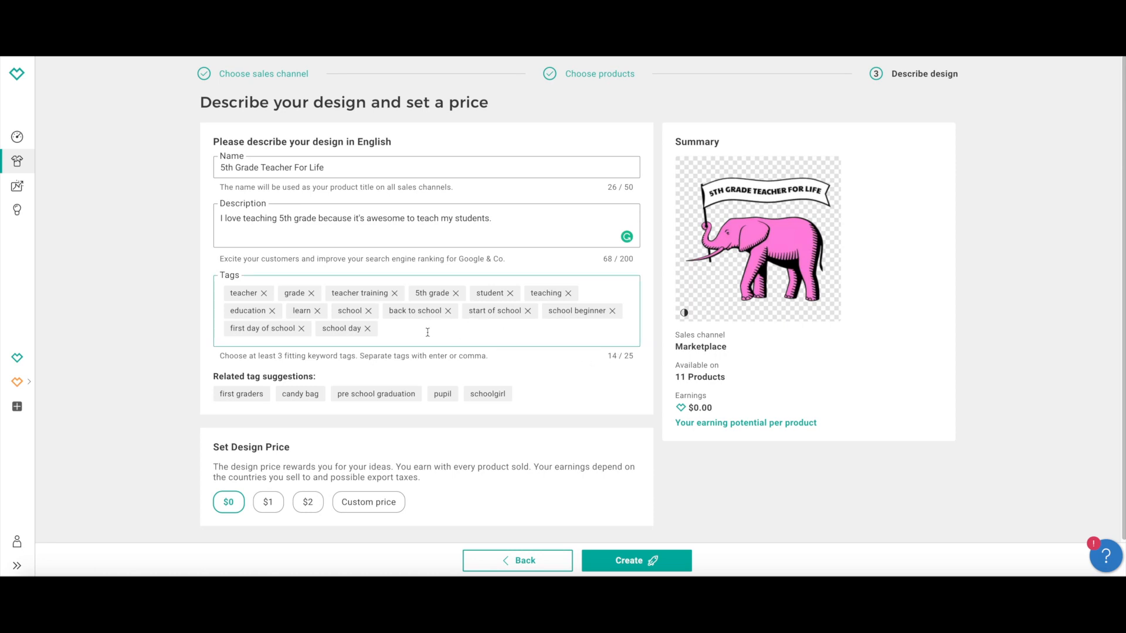
pyautogui.moveTo(608, 357)
pyautogui.mouseDown()
pyautogui.moveTo(632, 357)
pyautogui.moveTo(613, 356)
pyautogui.mouseUp()
pyautogui.click(560, 368)
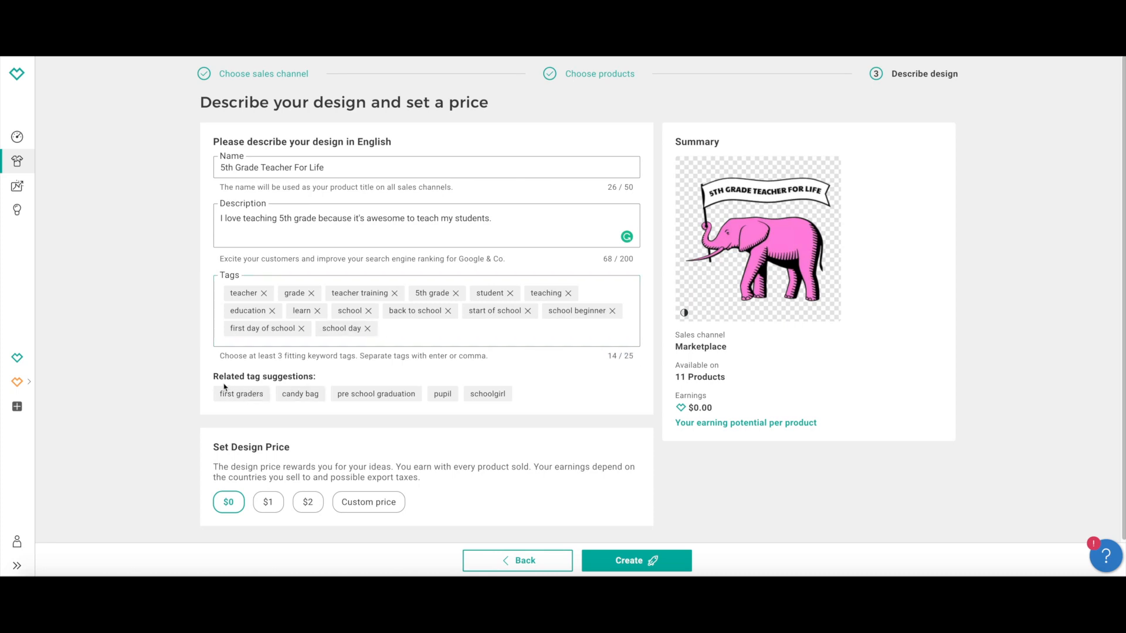
# Try the preset design prices of $1 and $2.
pyautogui.scroll(-1, 189, 444)
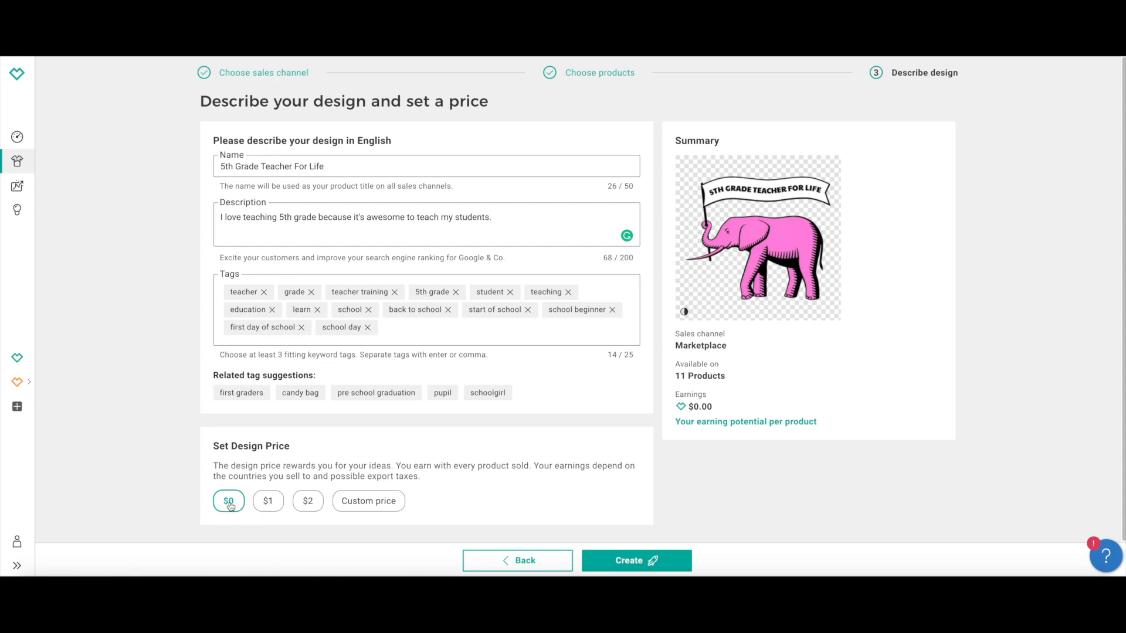
pyautogui.click(275, 510)
pyautogui.click(305, 504)
pyautogui.click(276, 504)
# Switch the design to a custom price and set it to $5.00.
pyautogui.click(392, 503)
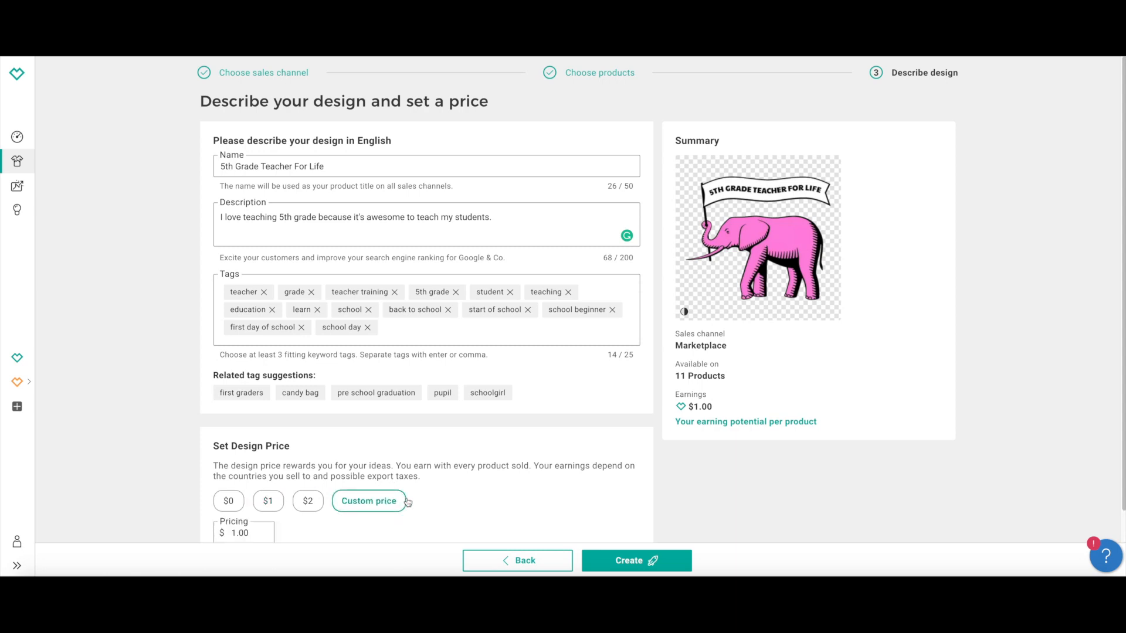
pyautogui.scroll(-1, 400, 494)
pyautogui.doubleClick(246, 498)
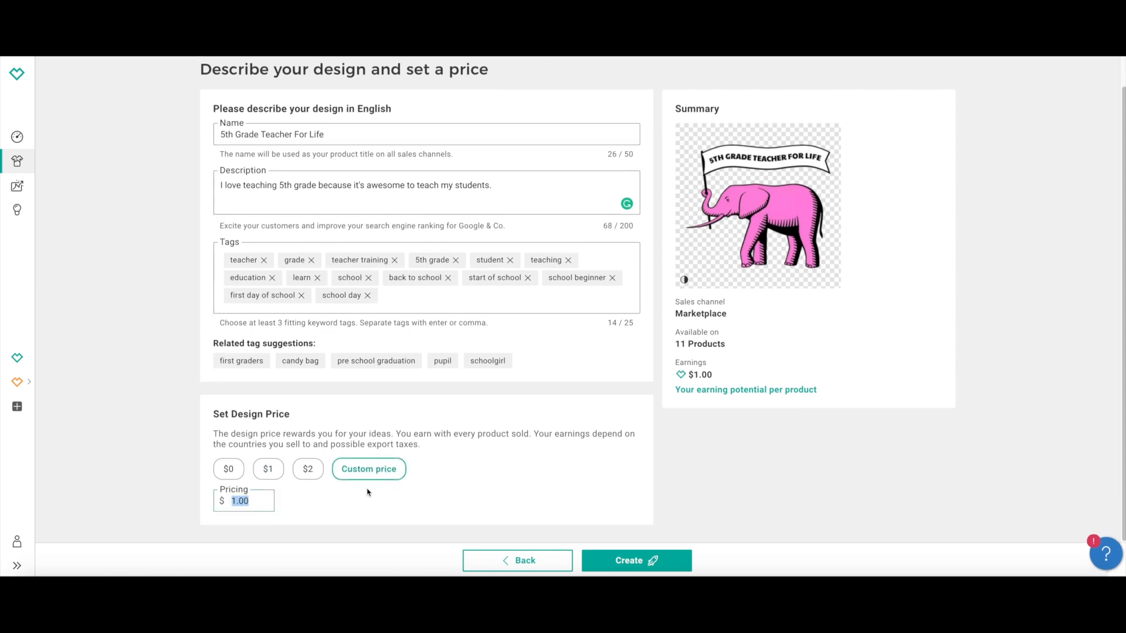
pyautogui.write('5')
pyautogui.click(496, 473)
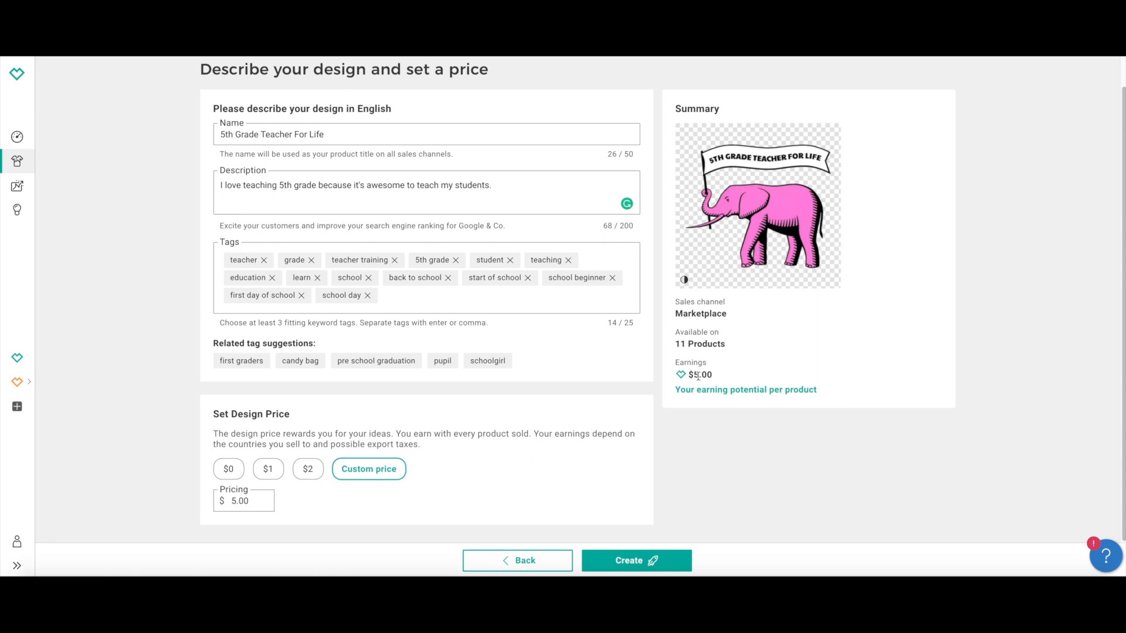
# Set the custom design price to $3.00, then create the Marketplace design and dismiss the completion dialog.
pyautogui.click(257, 502)
pyautogui.doubleClick(252, 502)
pyautogui.write('3')
pyautogui.doubleClick(334, 494)
pyautogui.click(462, 480)
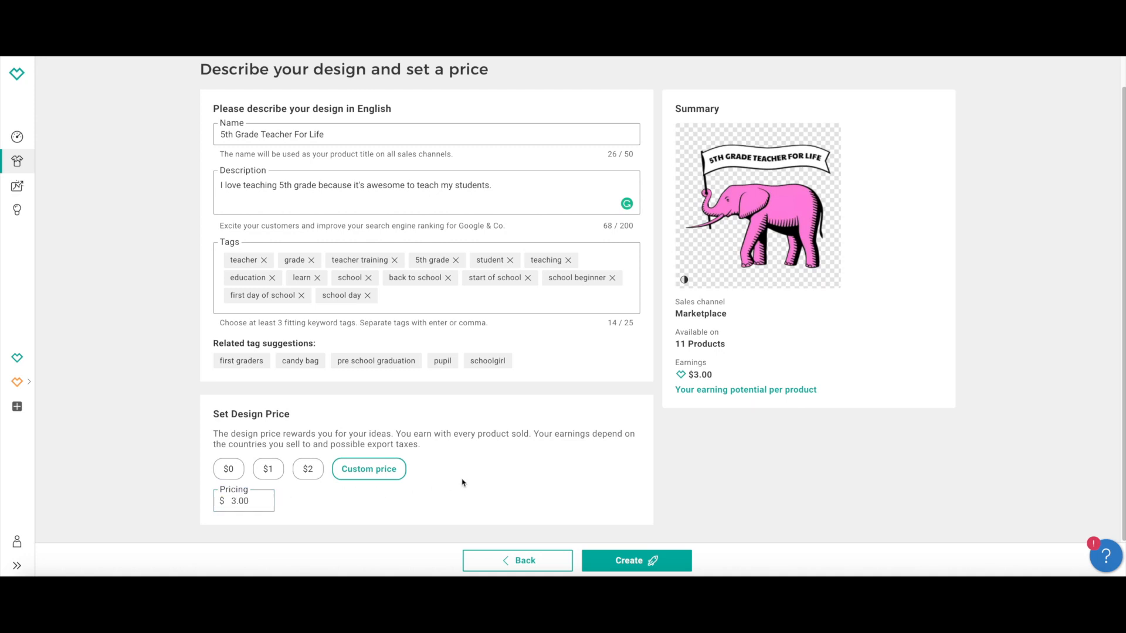
pyautogui.click(652, 564)
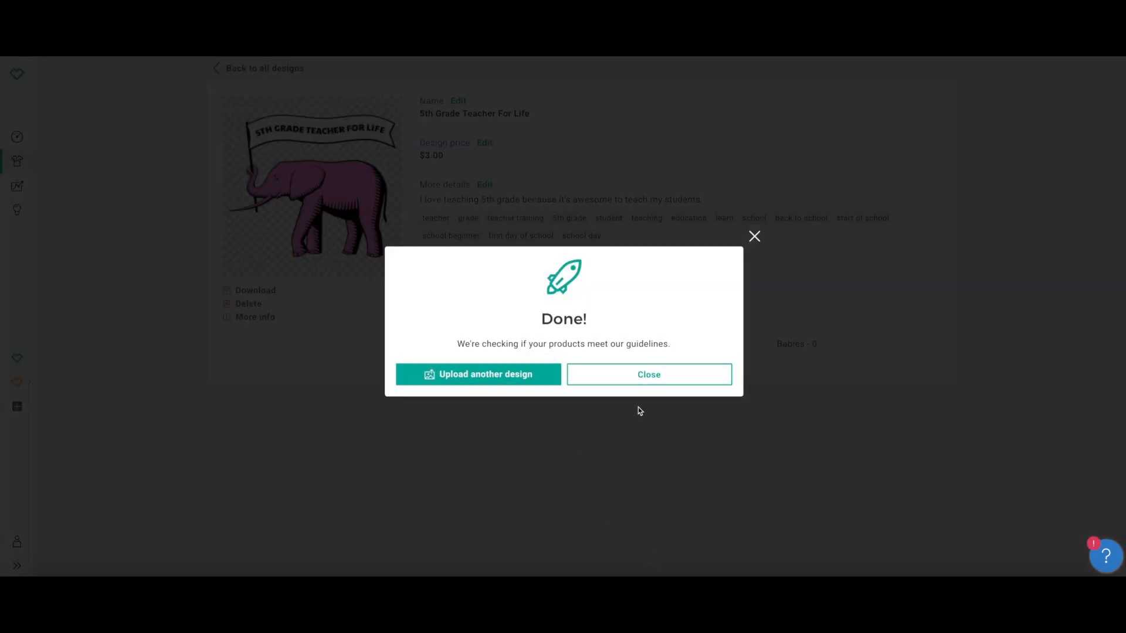
pyautogui.click(659, 380)
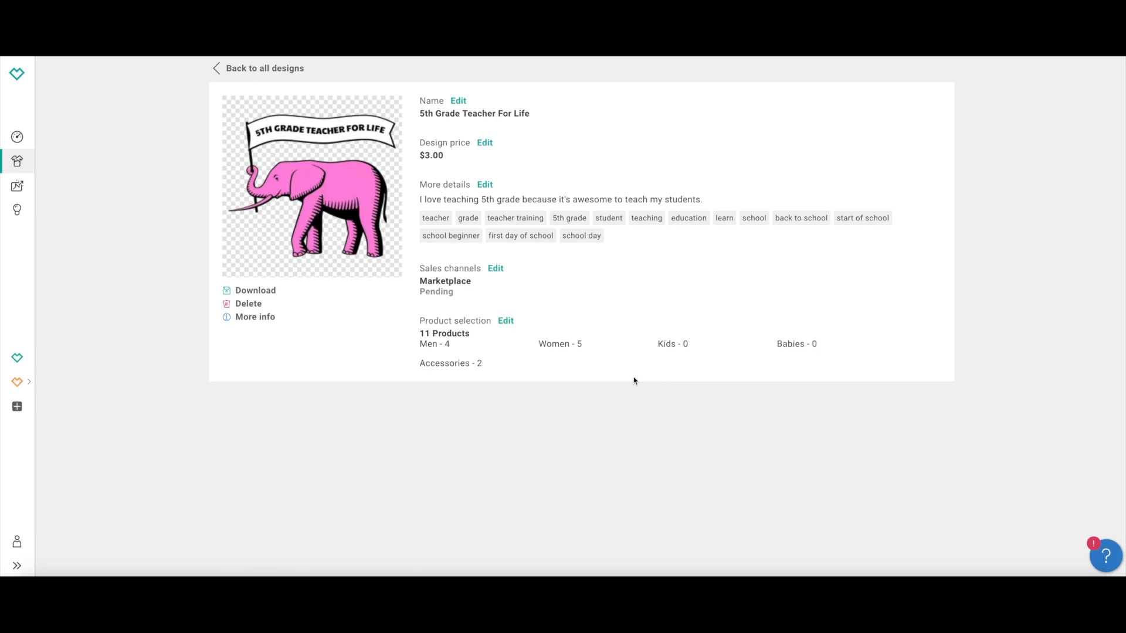